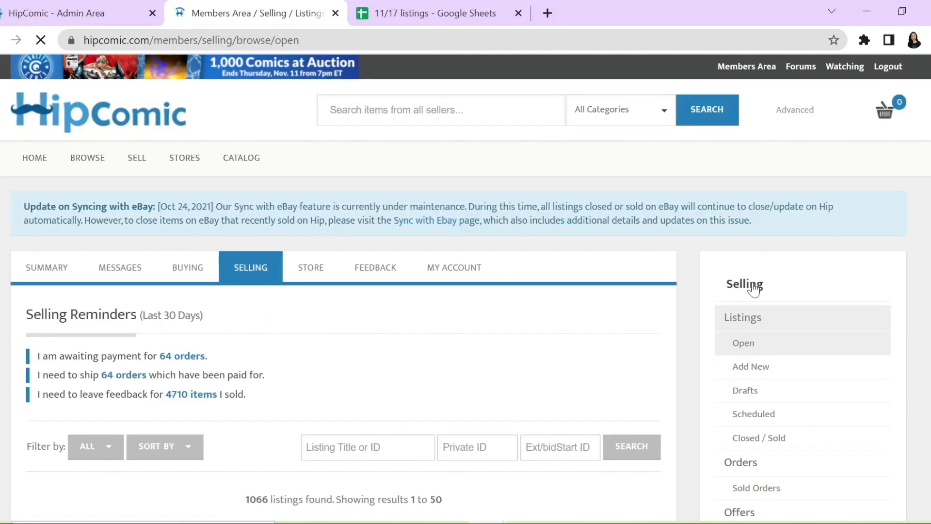
Step: Filter the open listings to those with an end time from 11/17/2021 to 11/17/2021
scroll(652, 281, "down", 2)
scroll(697, 276, "down", 7)
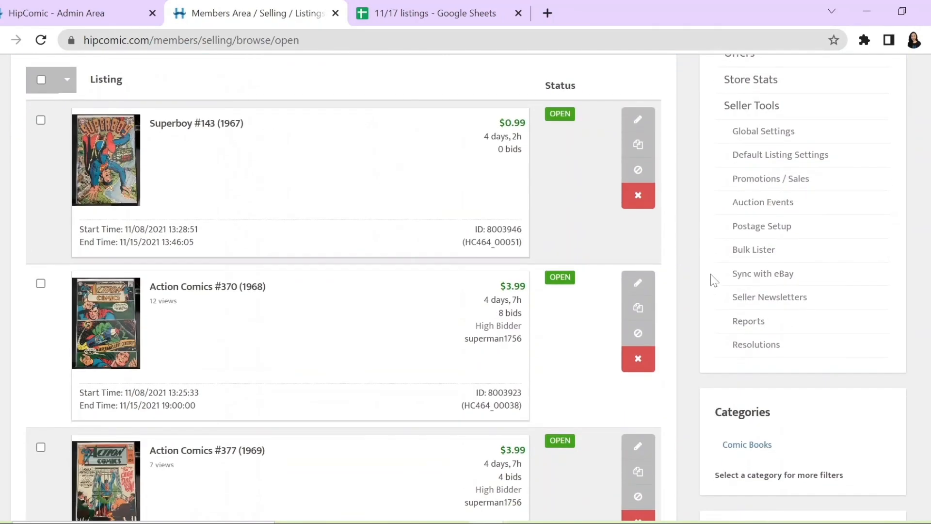
scroll(712, 278, "down", 3)
scroll(712, 279, "down", 8)
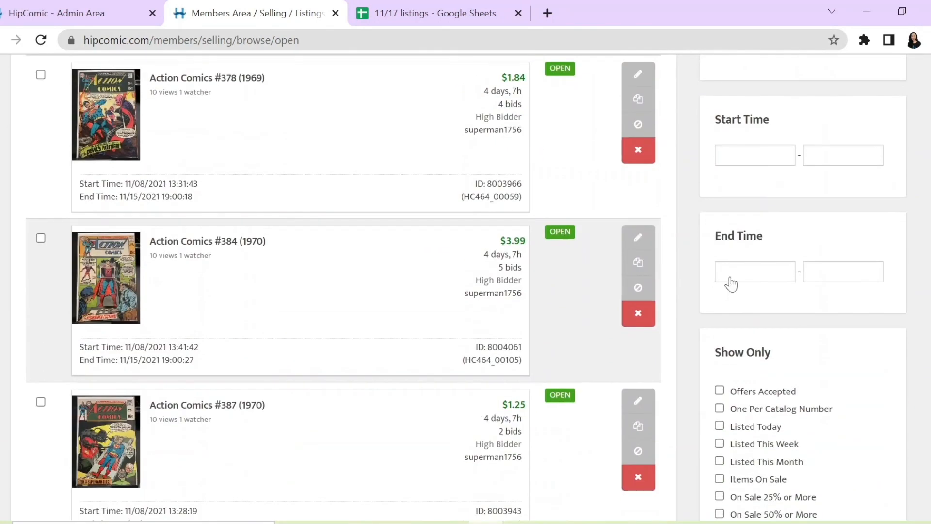
left_click(731, 283)
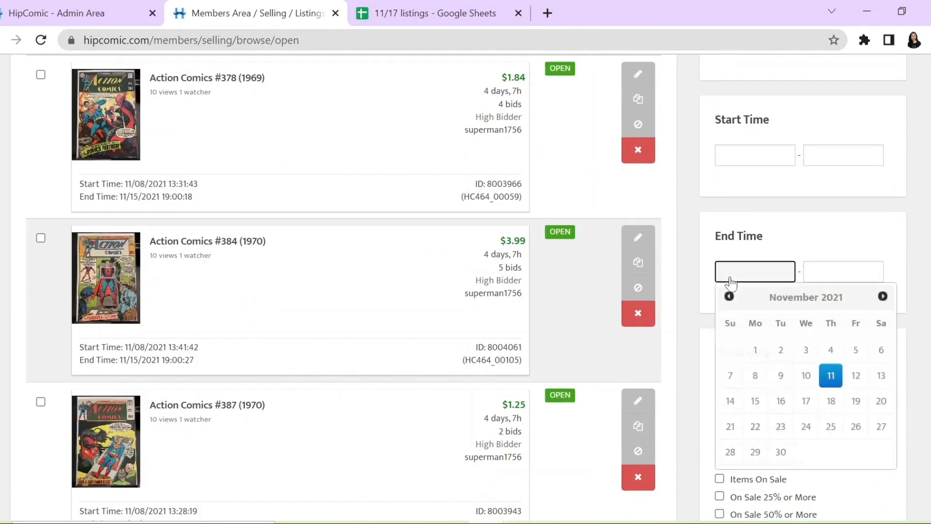
left_click(807, 400)
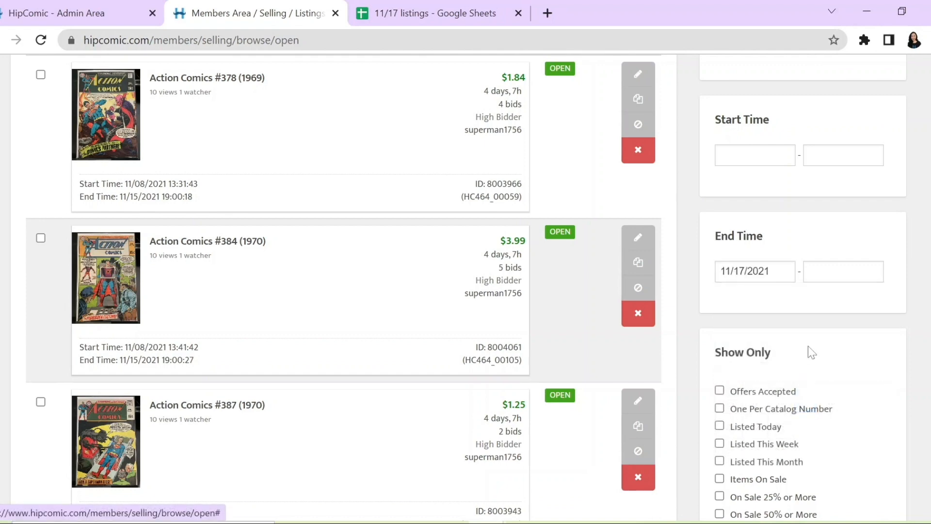
left_click(827, 274)
left_click(851, 403)
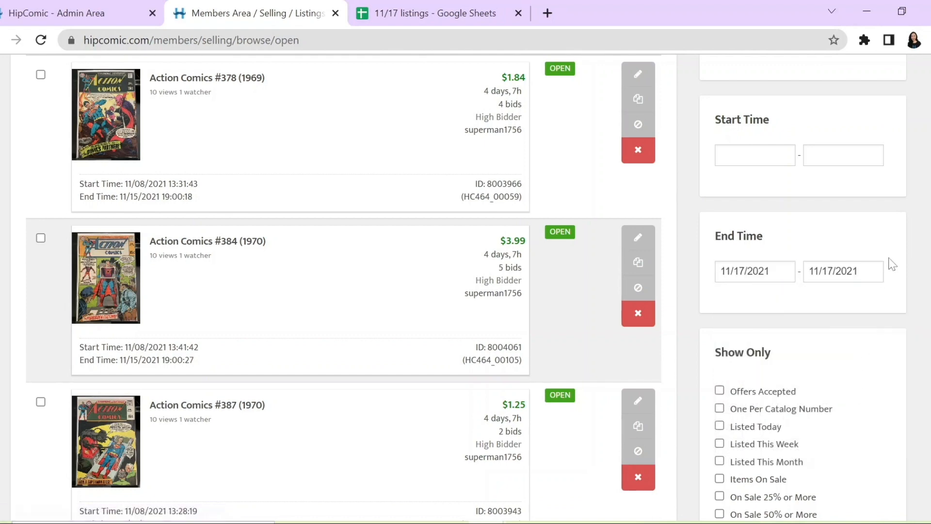
scroll(893, 264, "down", 5)
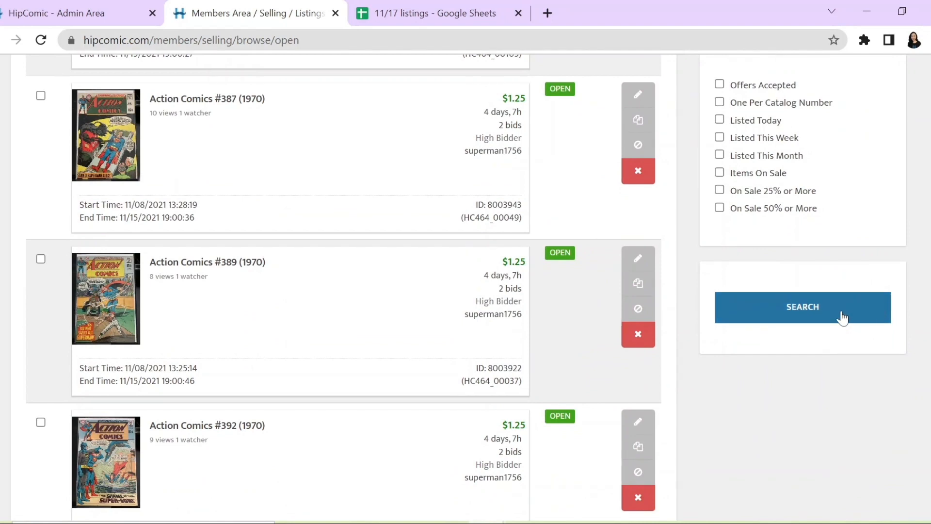
left_click(842, 317)
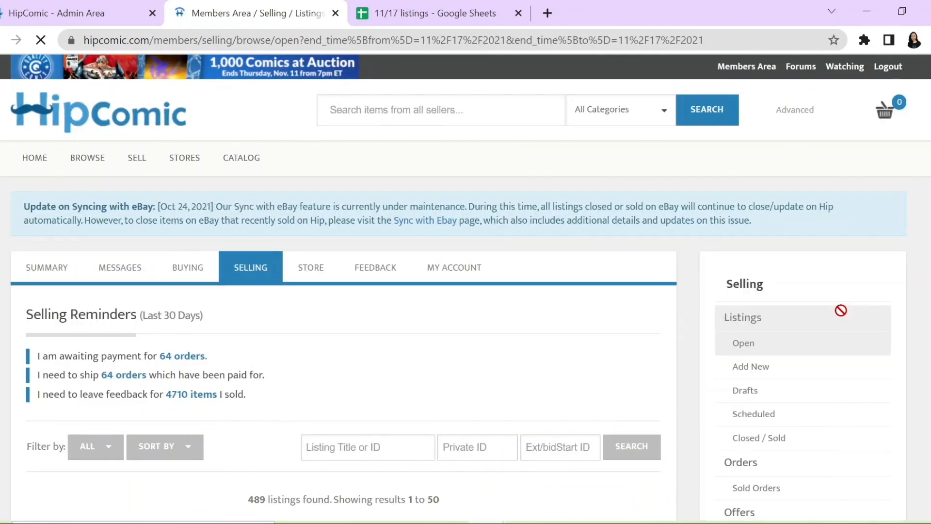
Step: Select all listings matching the end-time filter, including those beyond the current page
scroll(373, 293, "down", 3)
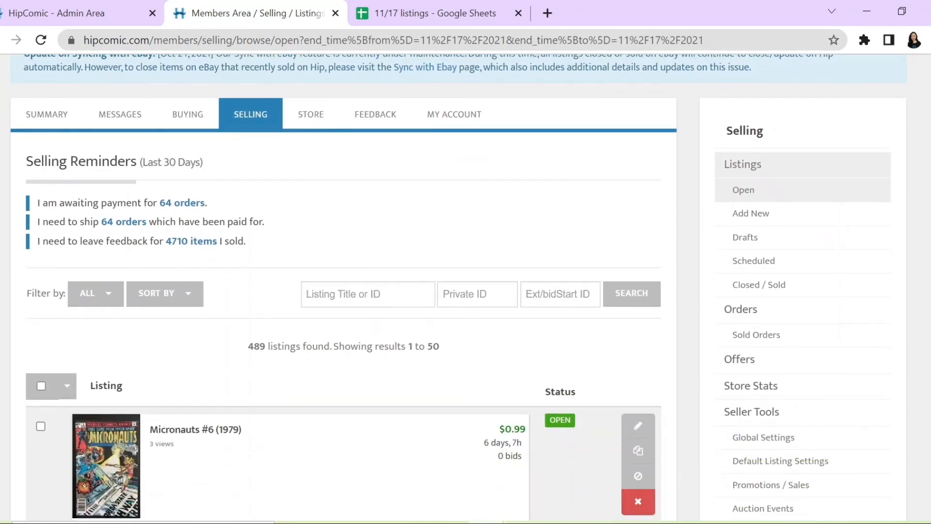
scroll(330, 370, "down", 2)
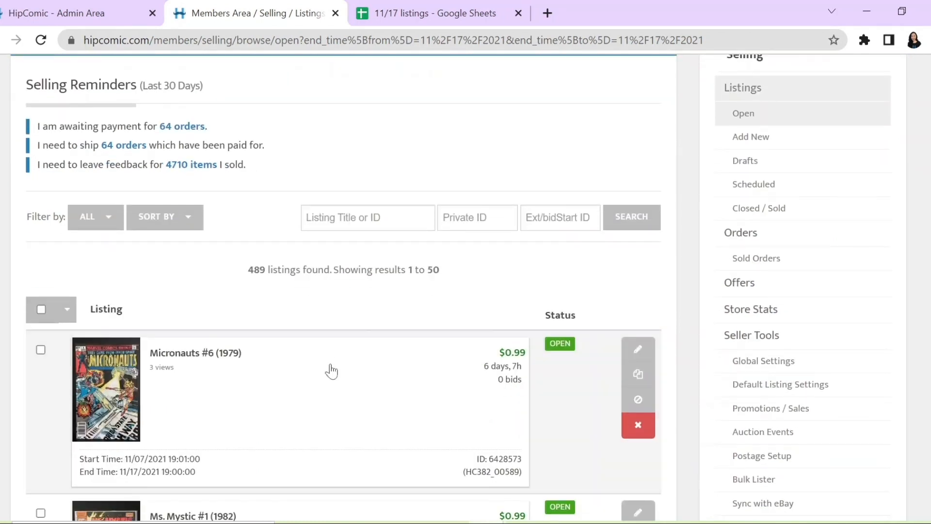
left_click(68, 310)
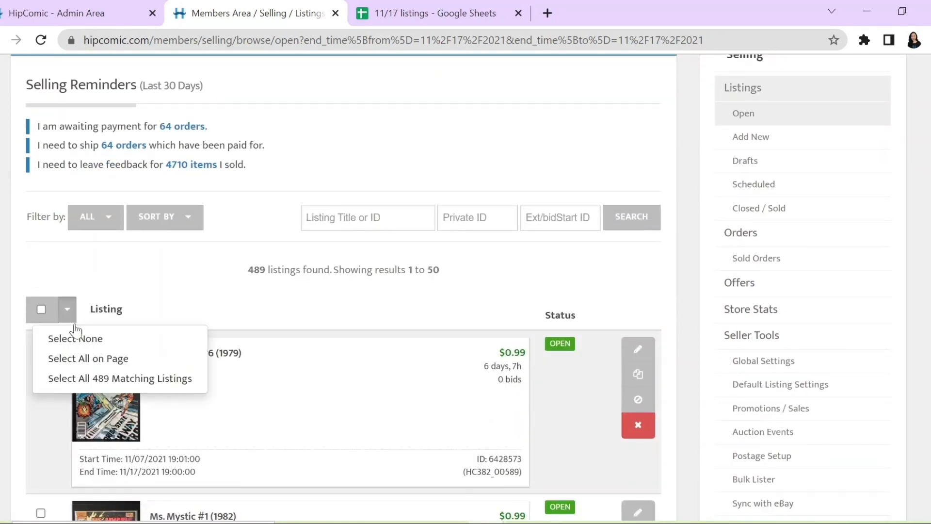
left_click(141, 379)
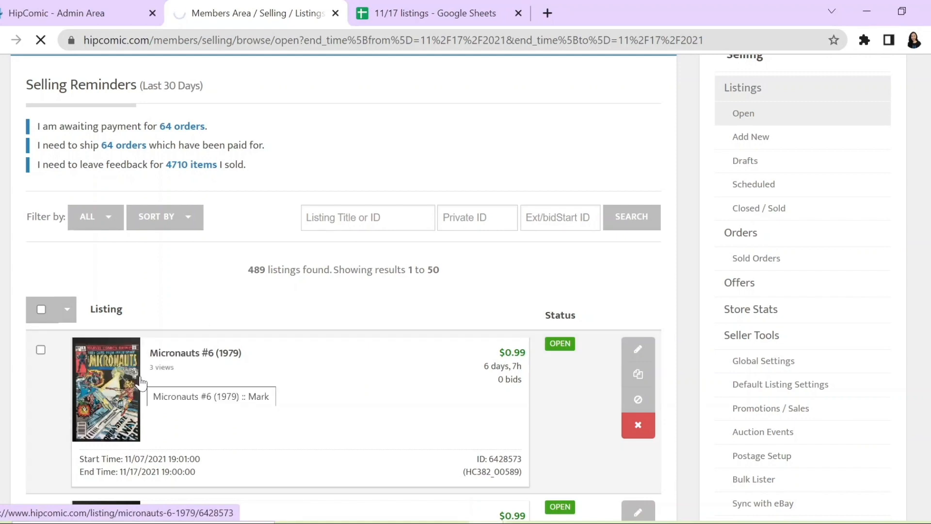
Step: Export all the selected matching listings to a CSV file
scroll(380, 287, "down", 8)
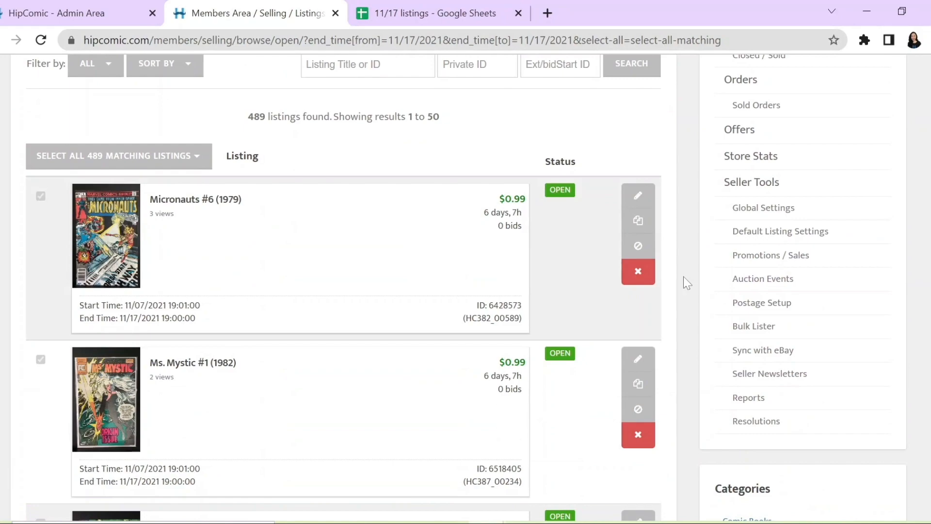
scroll(684, 277, "down", 10)
scroll(690, 285, "down", 20)
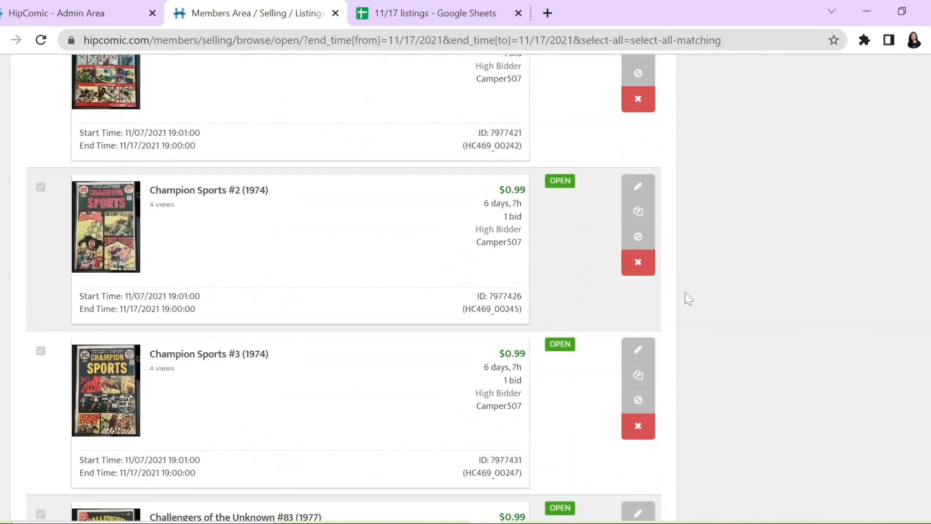
scroll(684, 303, "down", 10)
scroll(679, 303, "up", 3)
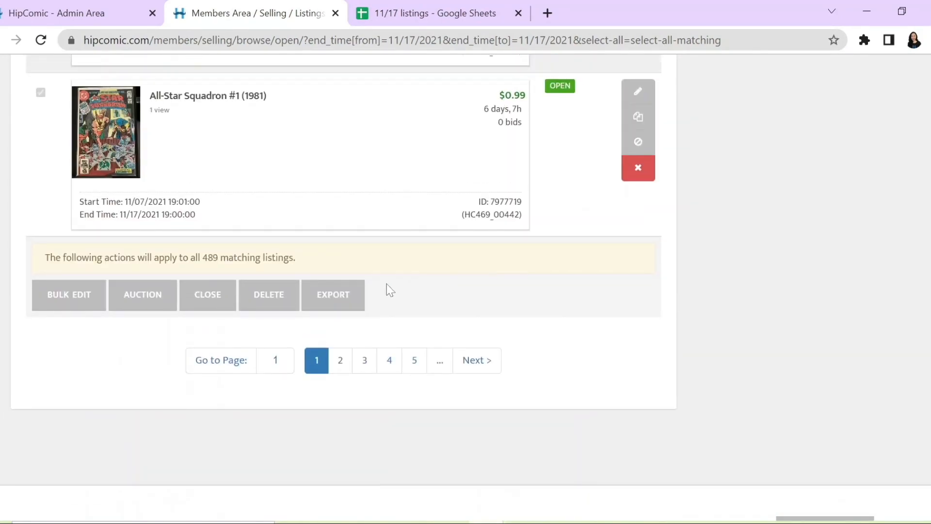
left_click(351, 304)
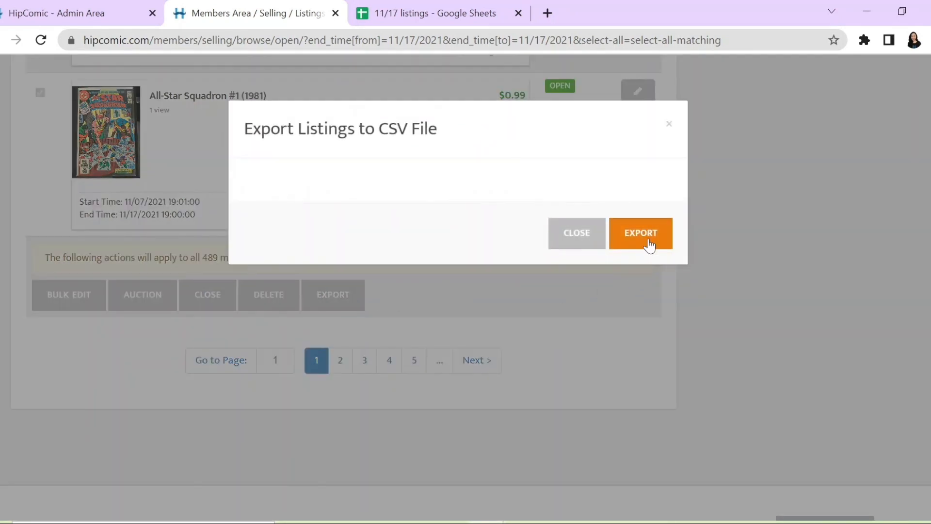
left_click(649, 246)
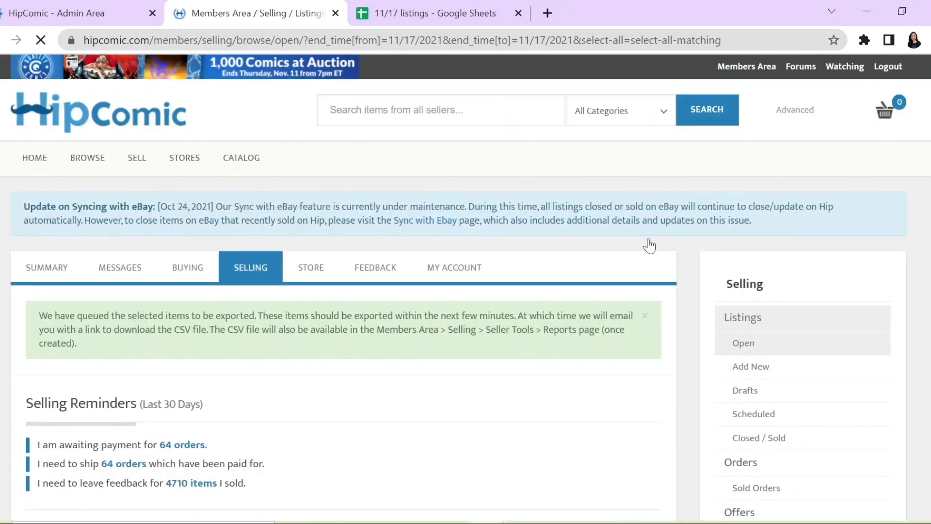
Step: Open the seller Reports page and locate the download link of the newest CSV listings export
scroll(780, 252, "down", 12)
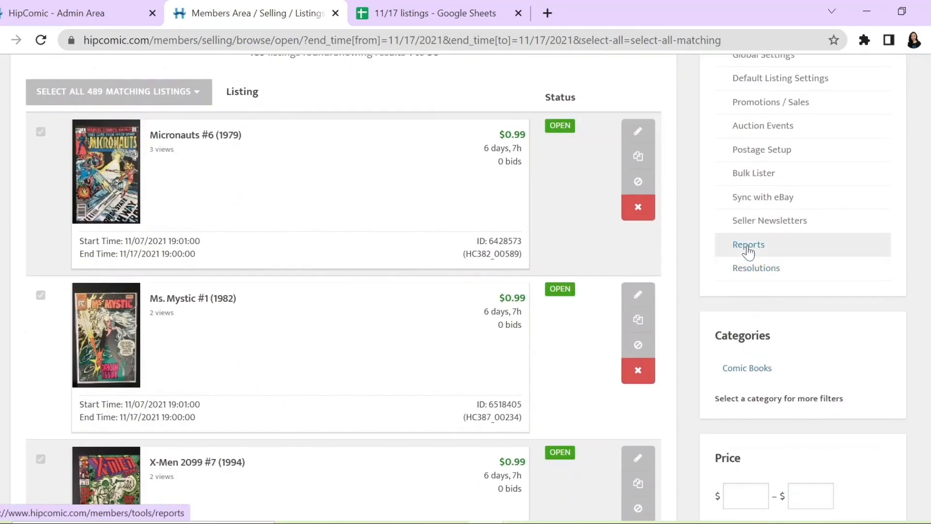
left_click(748, 246)
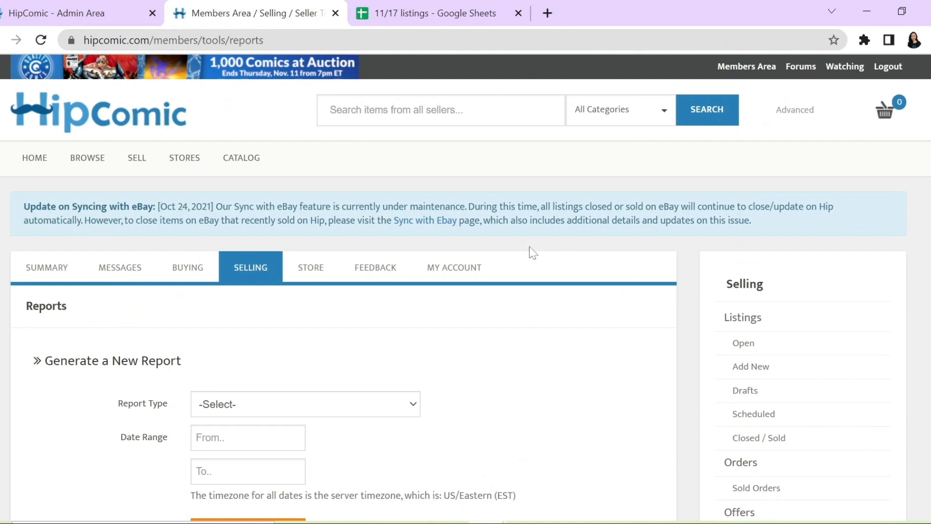
scroll(533, 257, "down", 6)
scroll(572, 262, "down", 2)
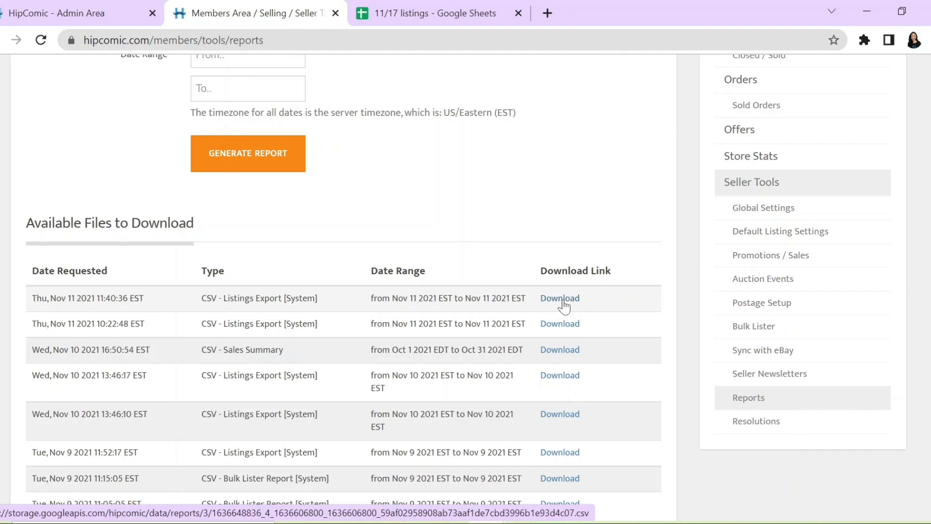
Step: Switch to the 11/17 listings spreadsheet in Google Sheets and review the exported listings from the header row down
left_click(429, 24)
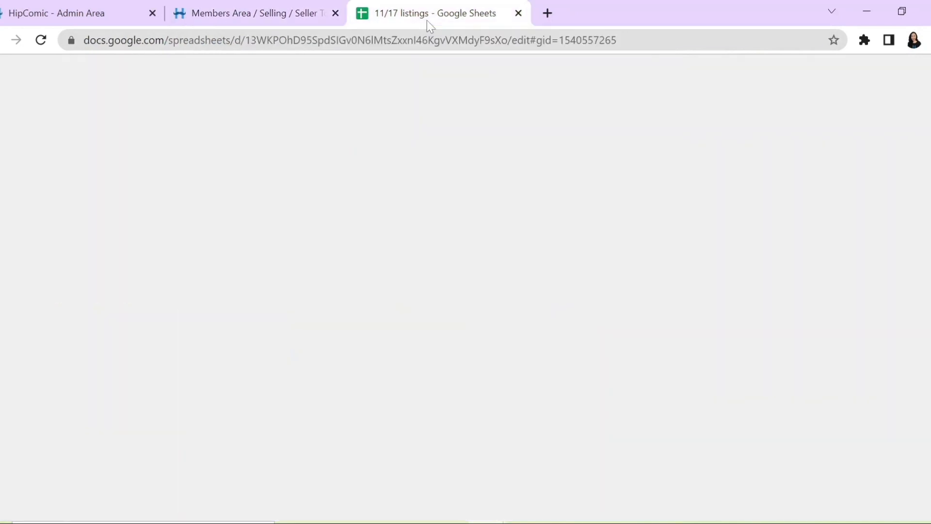
scroll(419, 196, "up", 2)
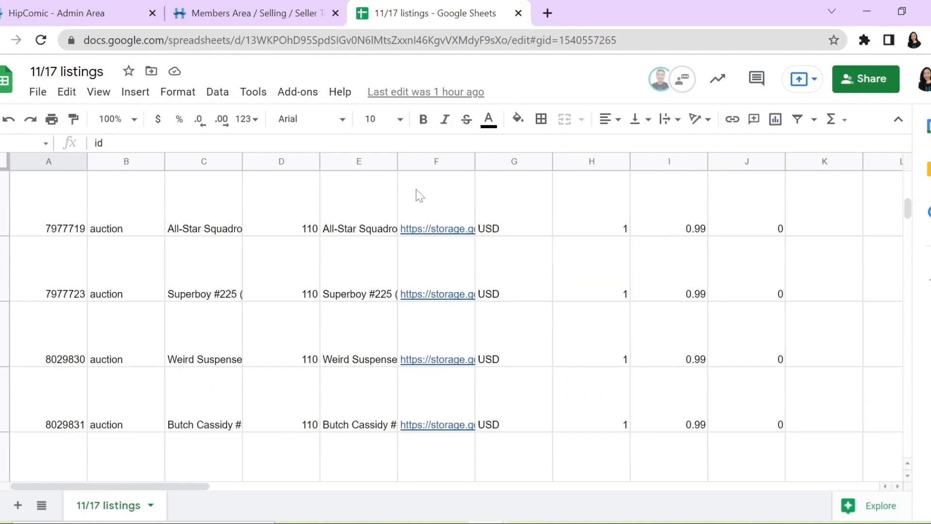
left_click_drag(910, 221, 906, 180)
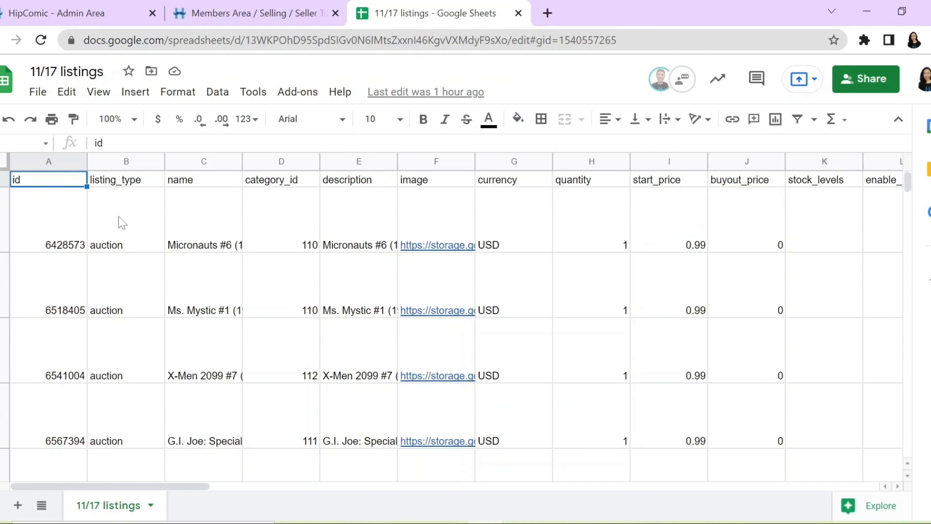
scroll(121, 222, "down", 2)
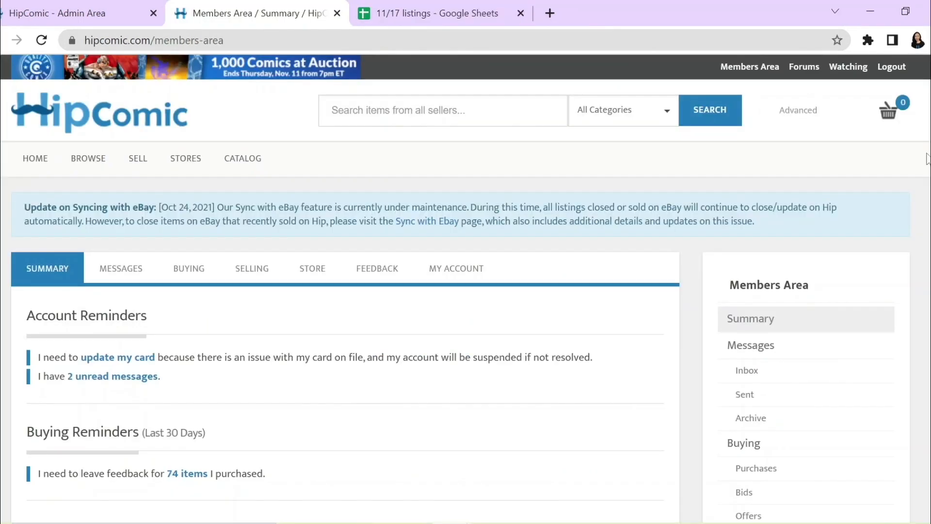
Step: Go to Auction Events in the HipComic seller tools and start creating a new auction event
scroll(926, 168, "down", 6)
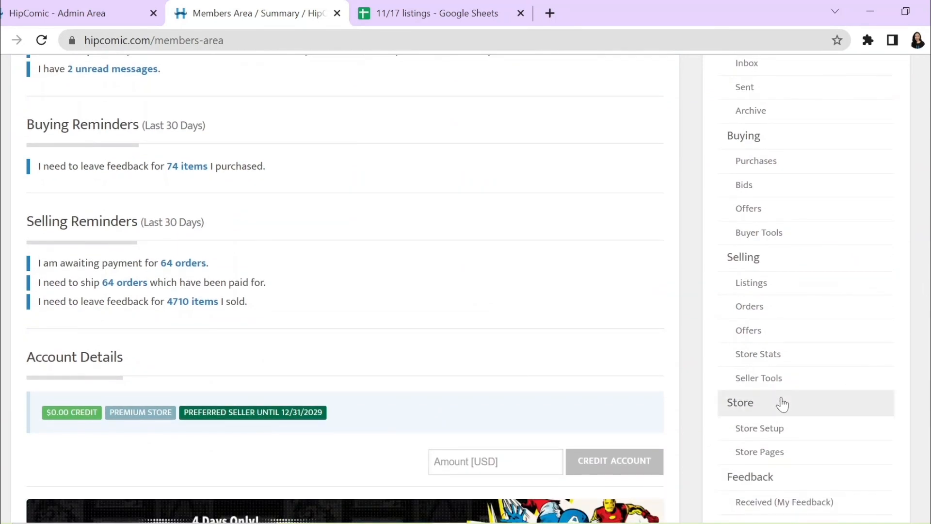
left_click(776, 386)
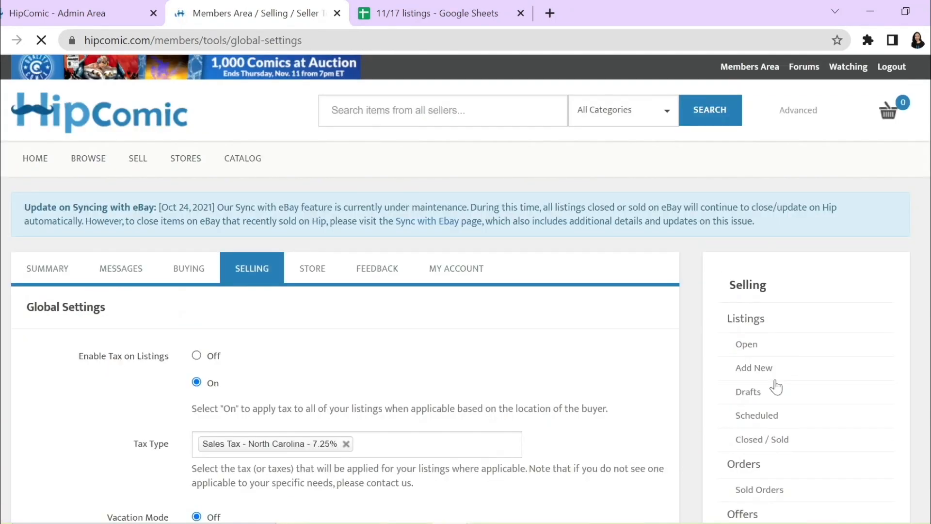
scroll(887, 331, "down", 8)
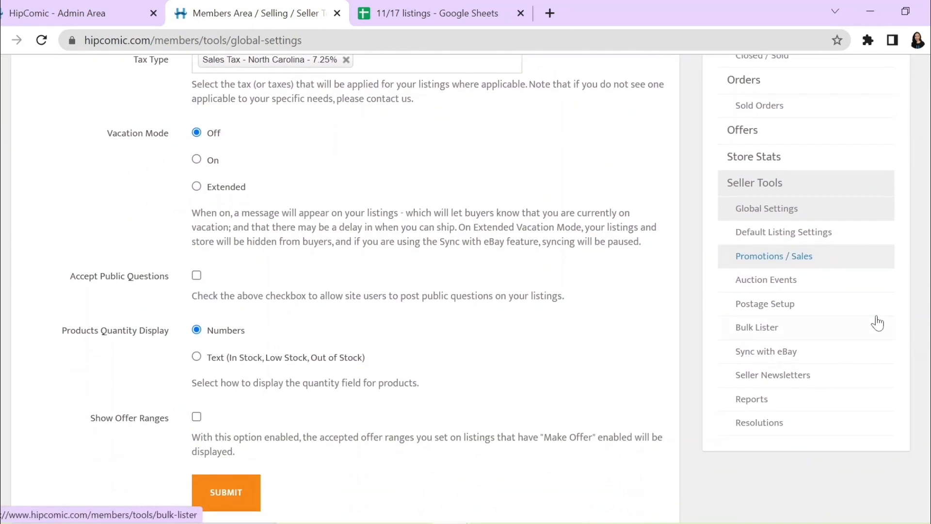
left_click(822, 284)
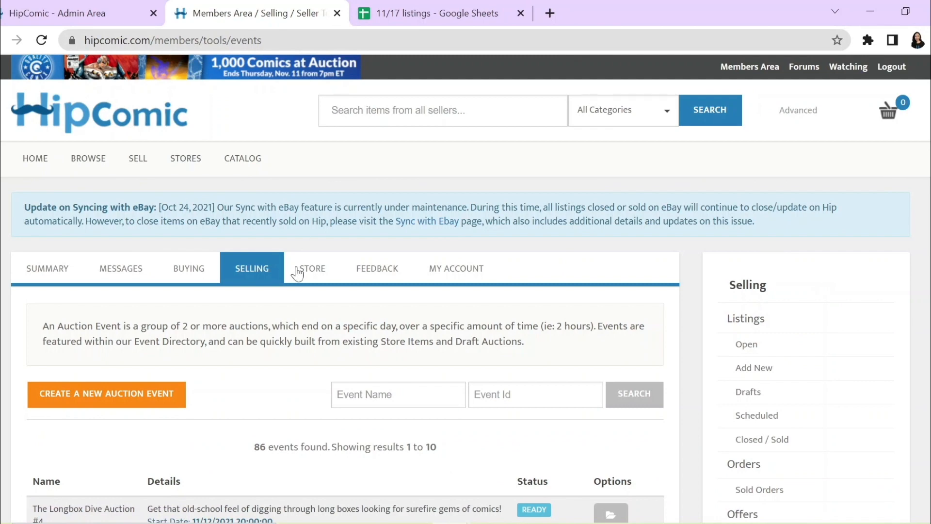
scroll(270, 353, "down", 2)
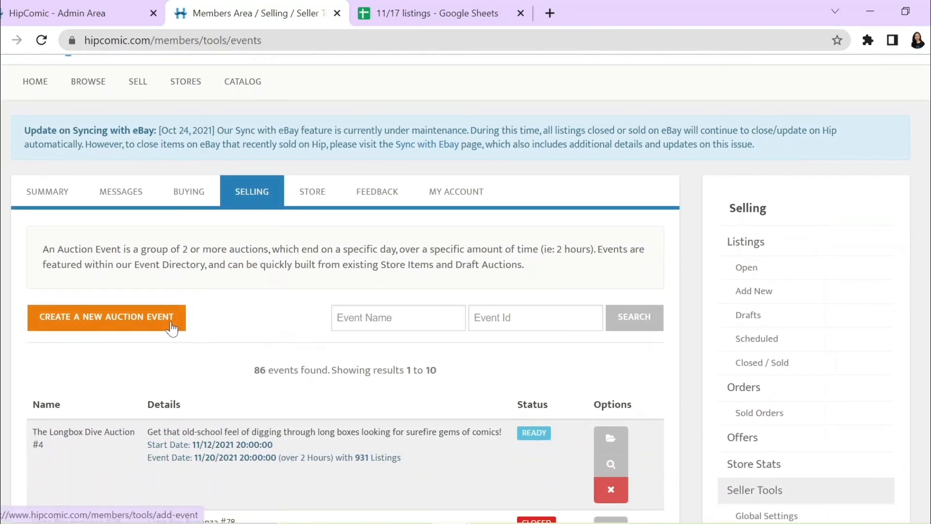
left_click(172, 327)
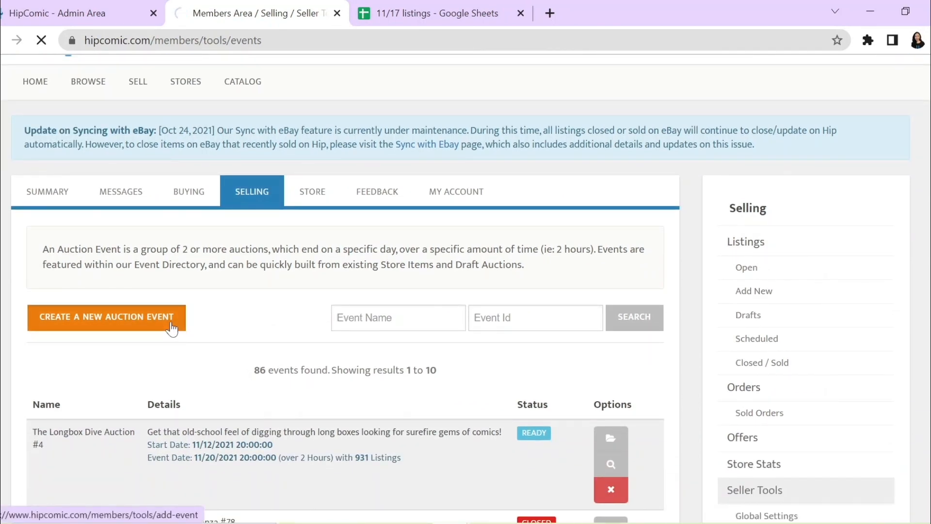
Step: Name the new event "Hipcomic's Longbox Auction"
scroll(235, 331, "down", 4)
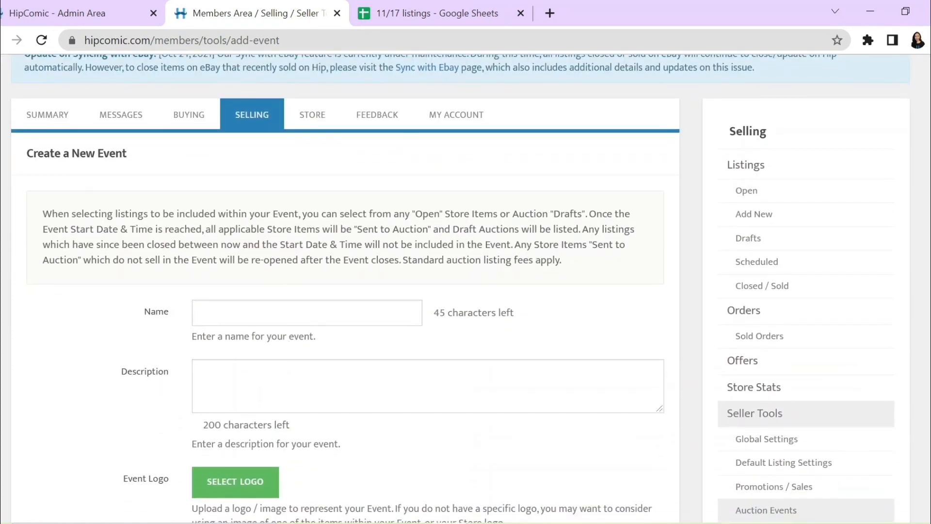
left_click(306, 313)
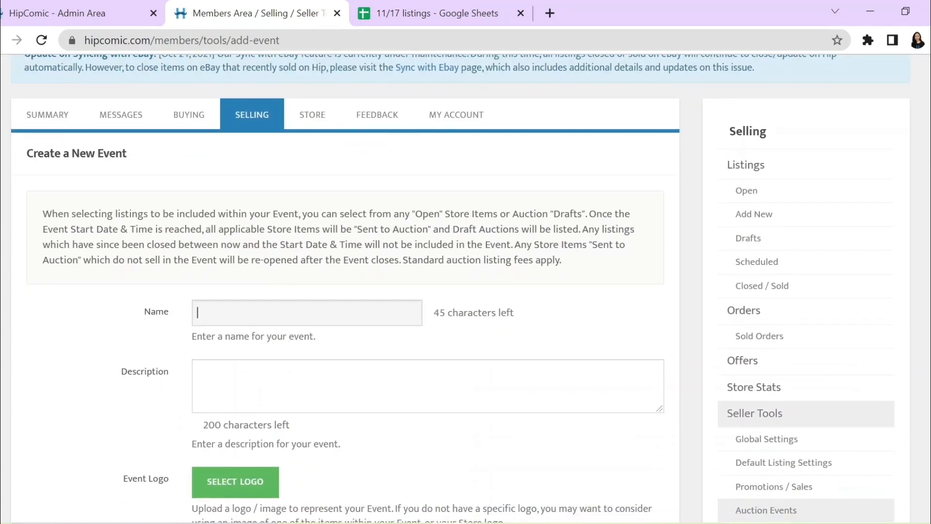
type("Hipcomi")
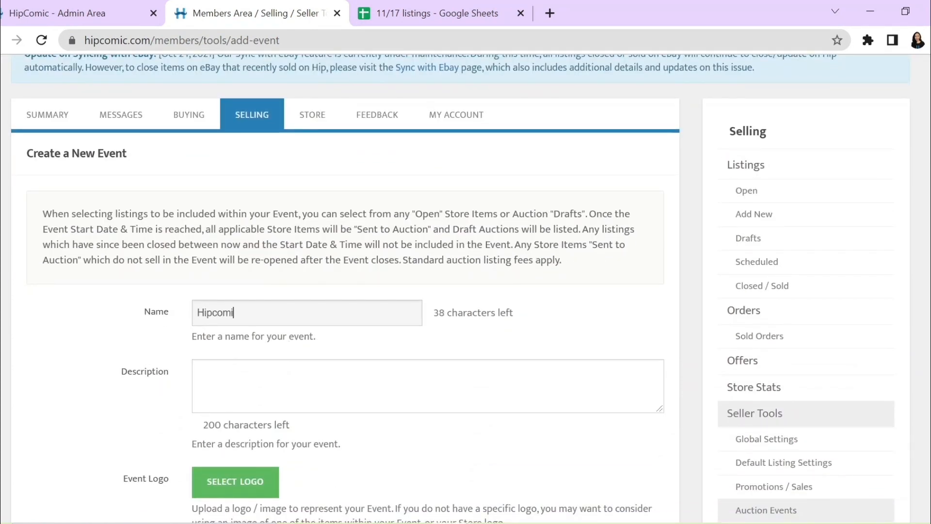
type("c's Longbox ")
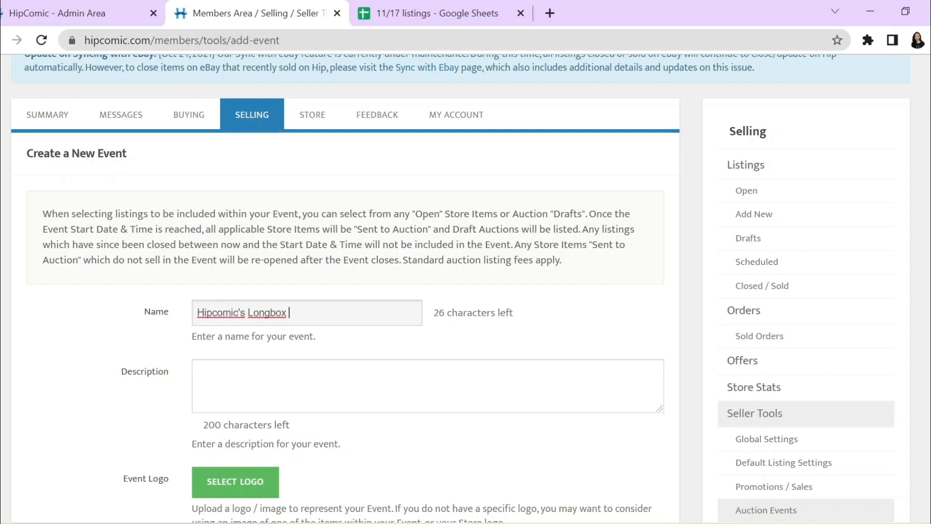
type("Auction")
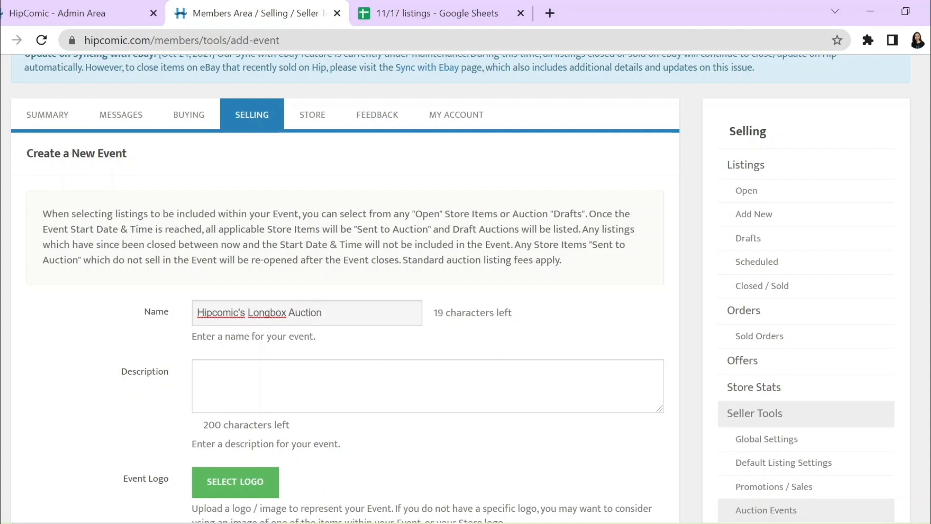
Step: Fill in the event description with "Enjoy the best deals at Hipcomic's Longbox Event!"
left_click(642, 394)
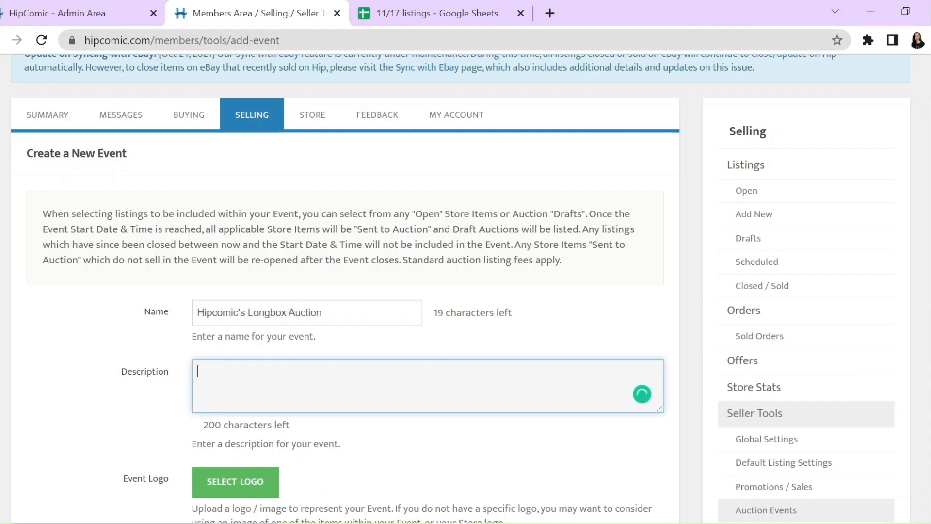
type("Enj")
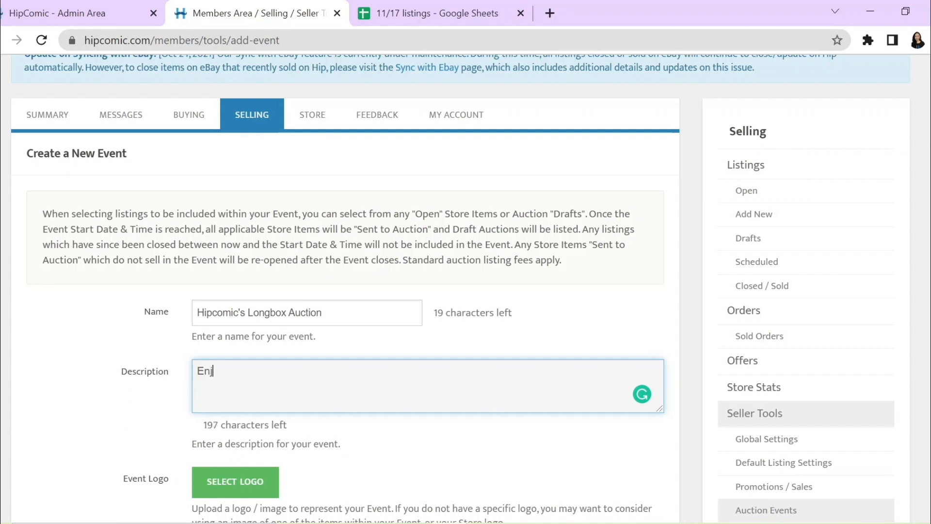
type("oy the best deals at")
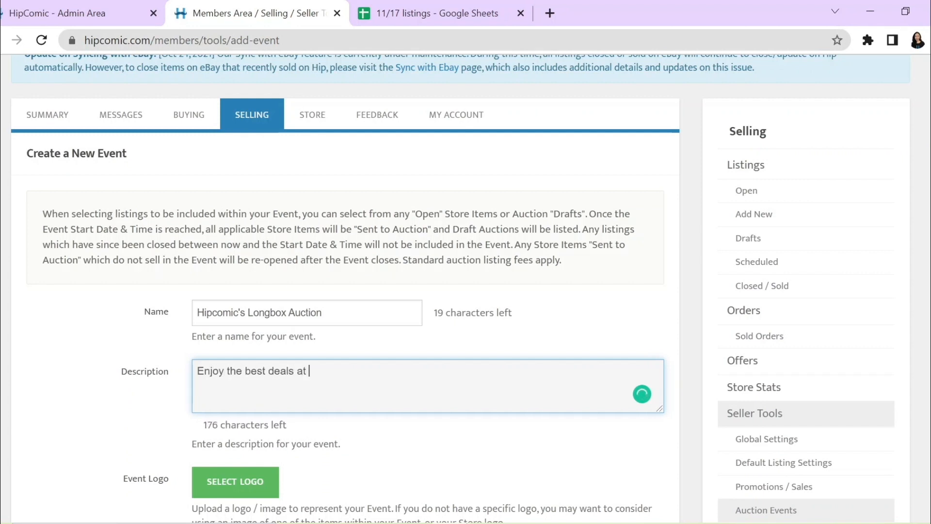
type(" Hipcomi")
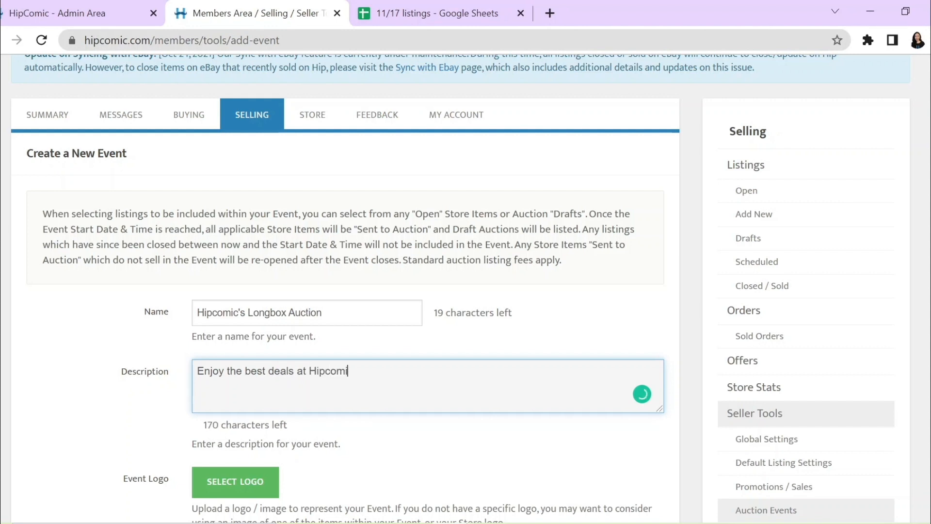
type("c's Longbox E")
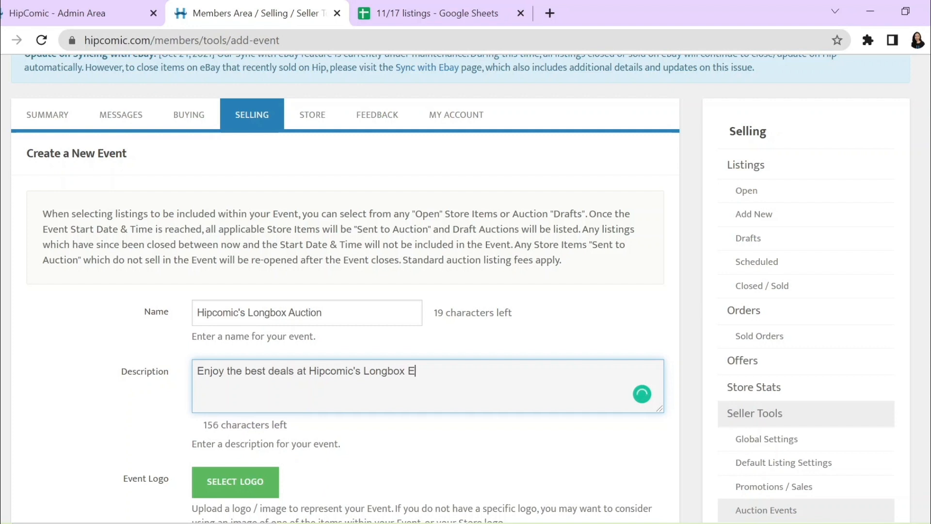
type("vent!")
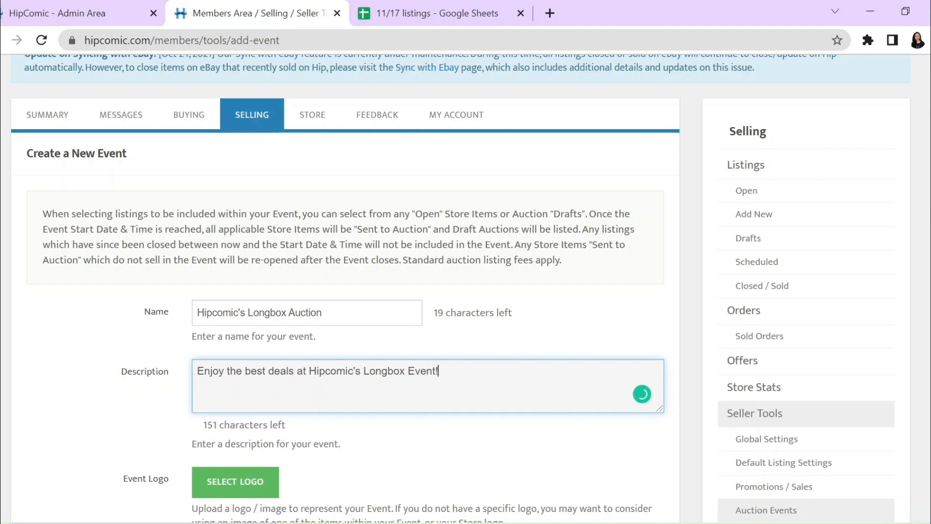
Step: Upload the Logo image from the Downloads folder as the event logo
scroll(469, 407, "down", 3)
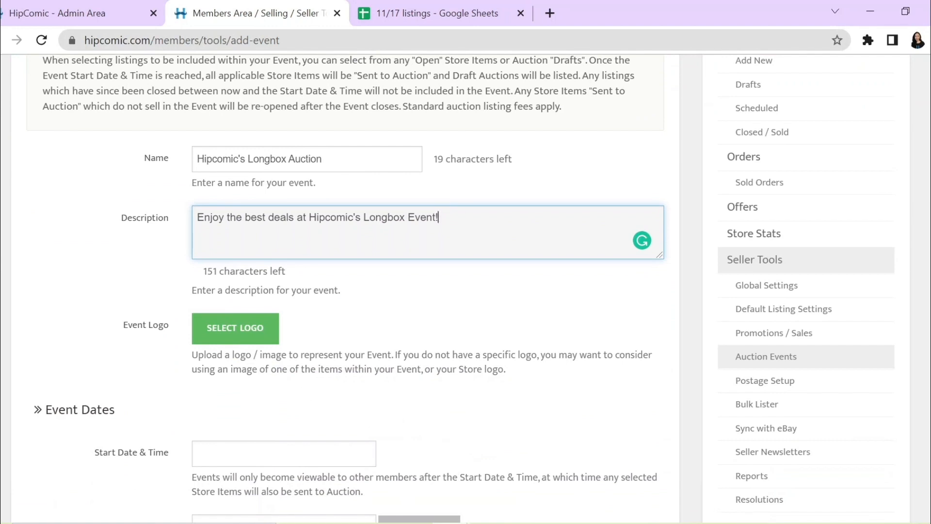
left_click(243, 339)
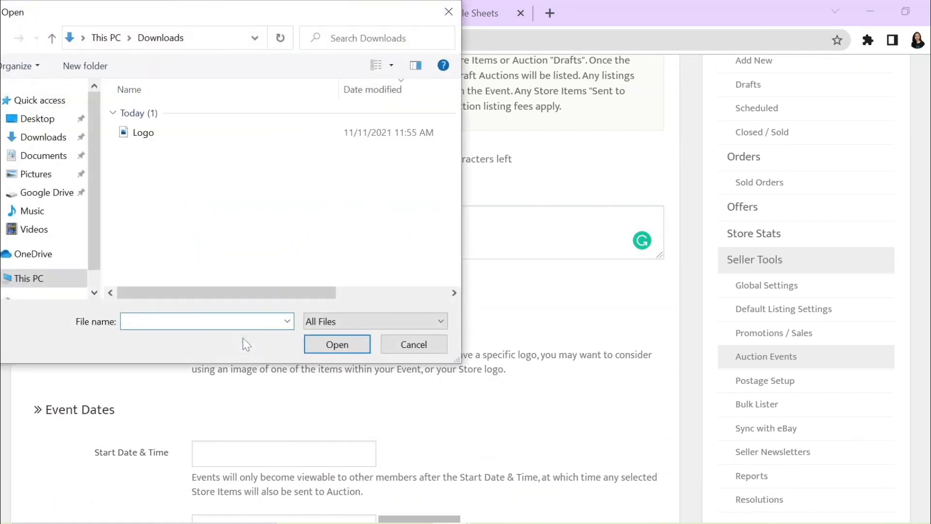
double_click(176, 134)
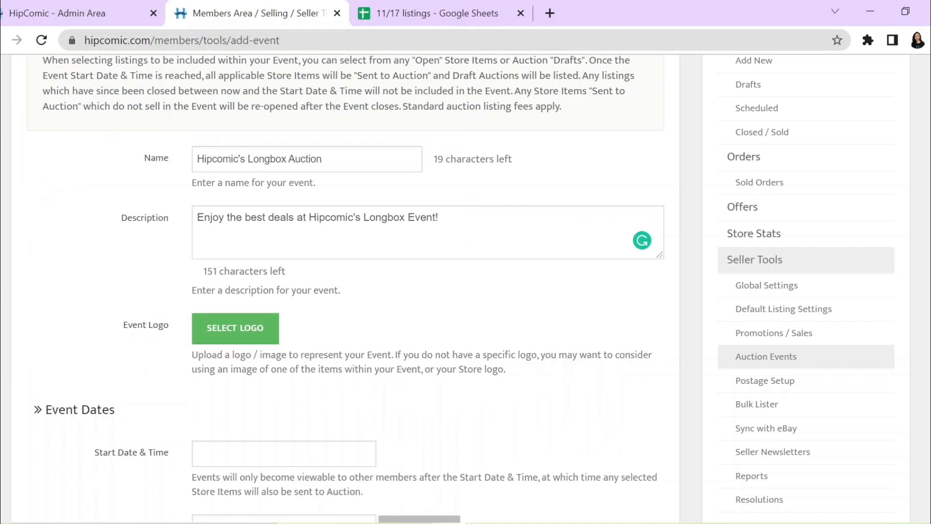
Step: Set the event's start date and time to 11/12/2021 18:00
scroll(644, 387, "down", 5)
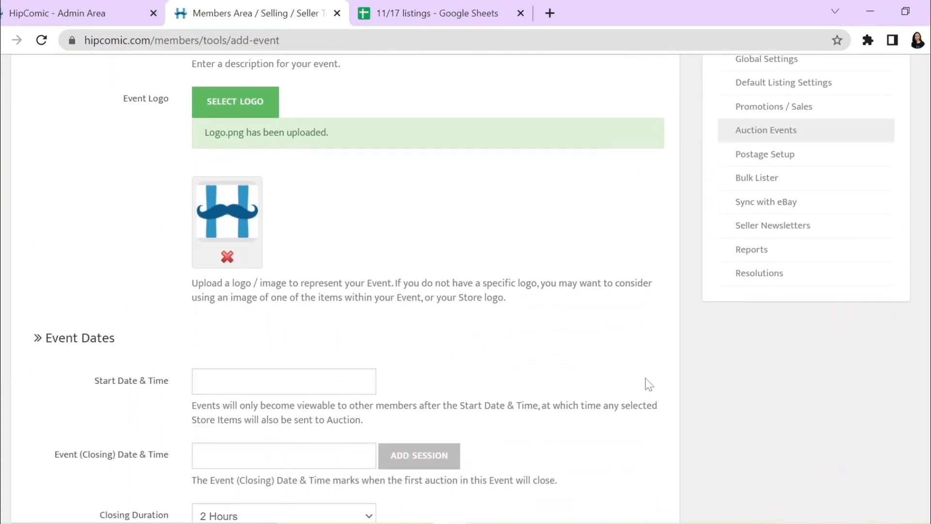
scroll(649, 384, "down", 3)
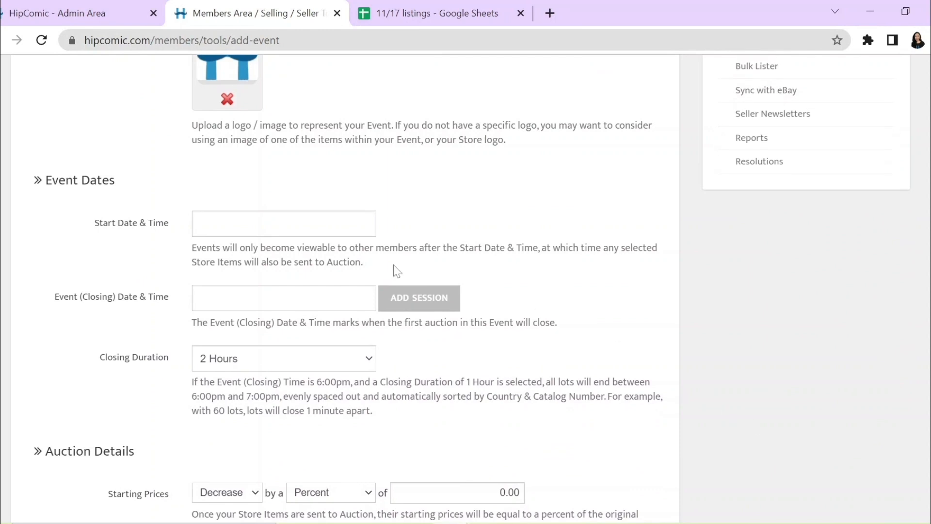
left_click(335, 238)
scroll(335, 238, "up", 3)
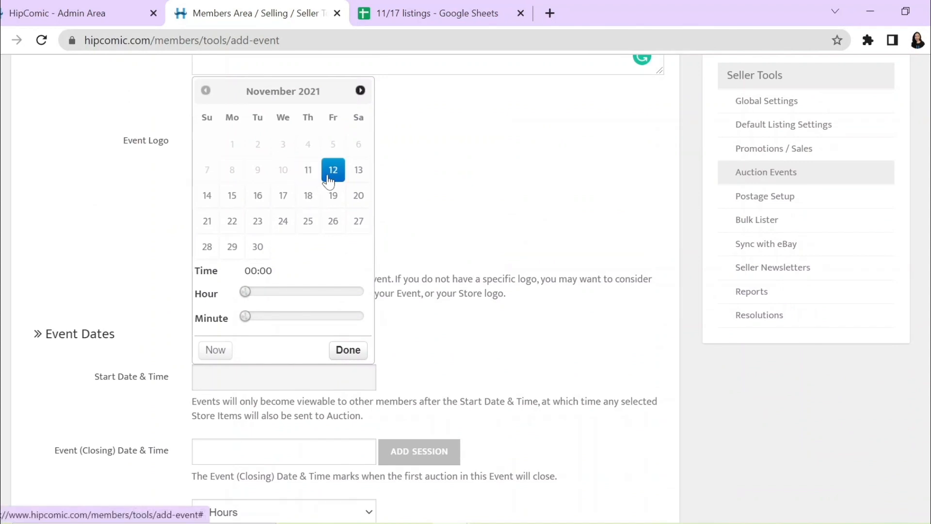
left_click(327, 179)
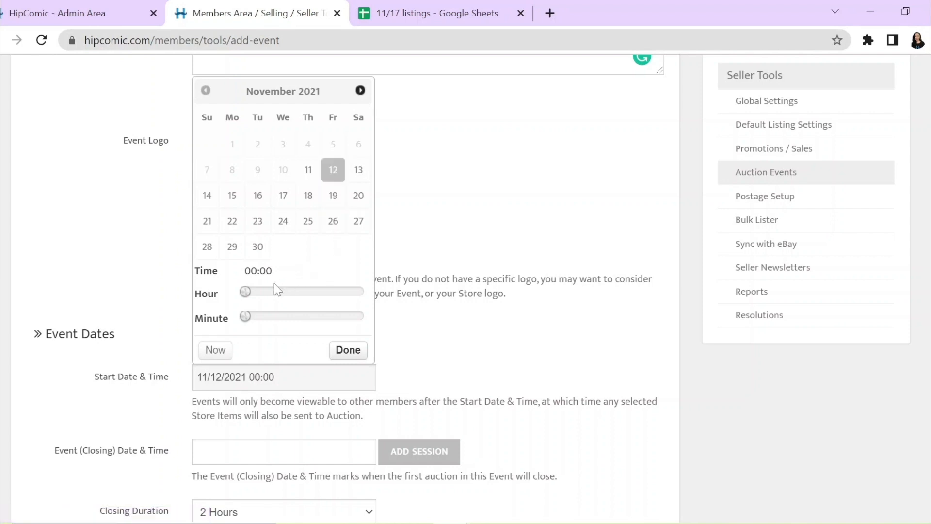
left_click_drag(245, 295, 339, 301)
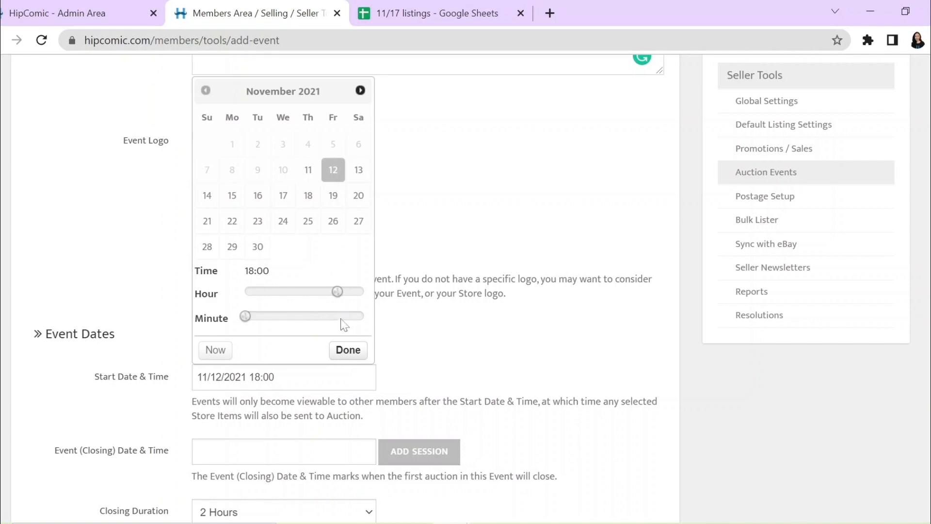
left_click(347, 352)
Step: Set the event's closing date and time to 11/18/2021 18:00
scroll(349, 362, "down", 3)
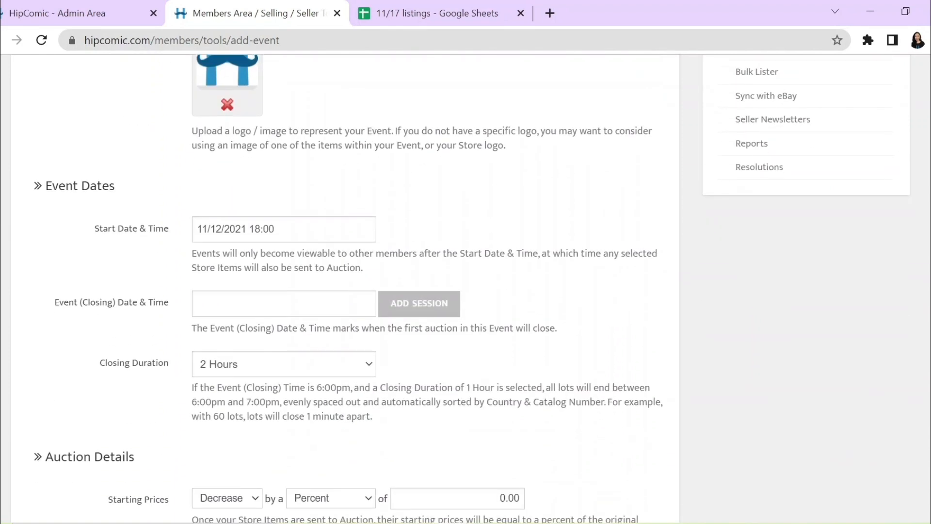
left_click(294, 308)
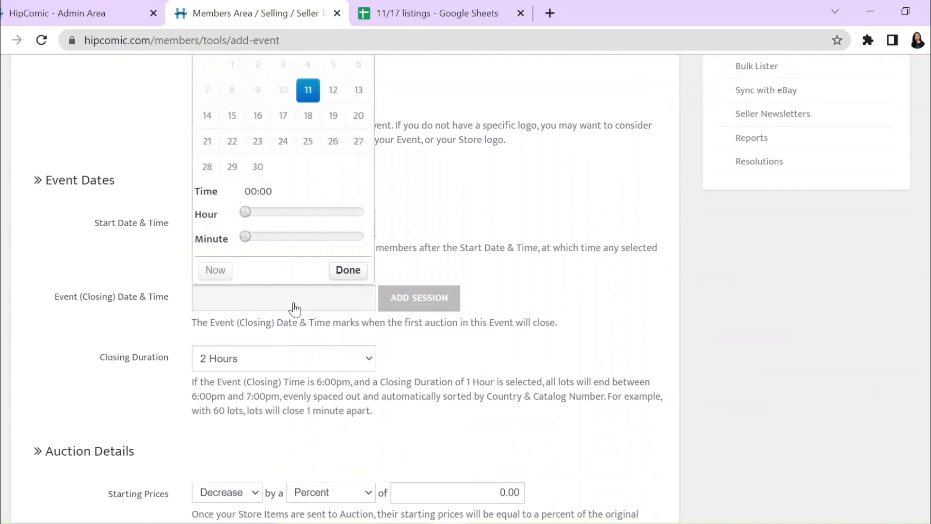
scroll(410, 236, "up", 2)
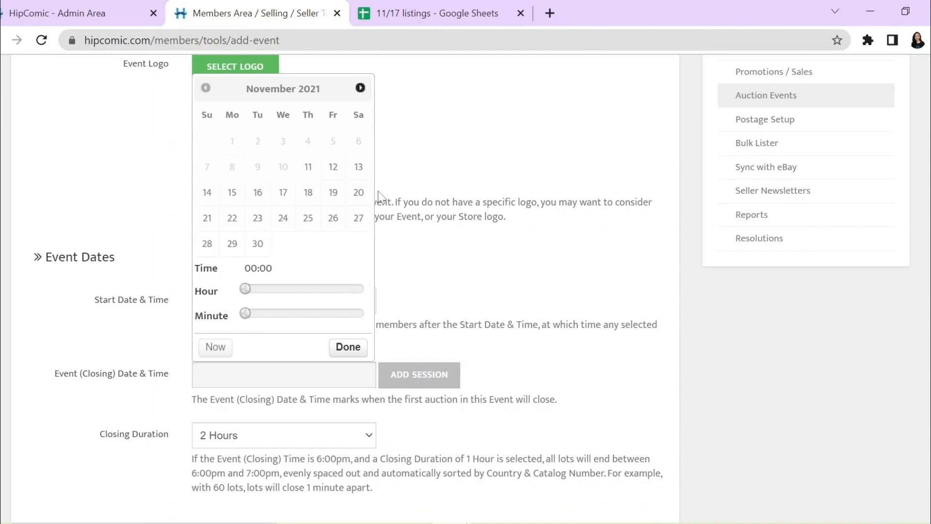
left_click(315, 193)
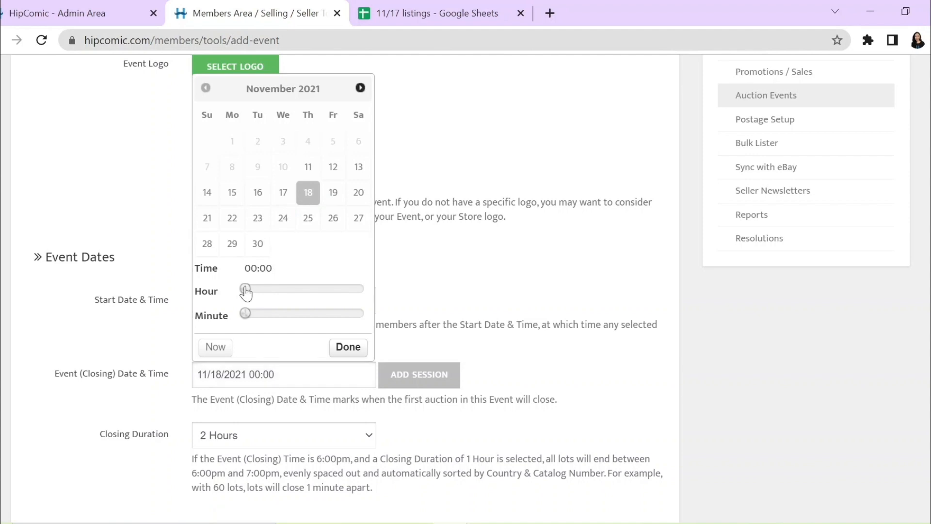
left_click_drag(245, 293, 339, 298)
left_click(348, 347)
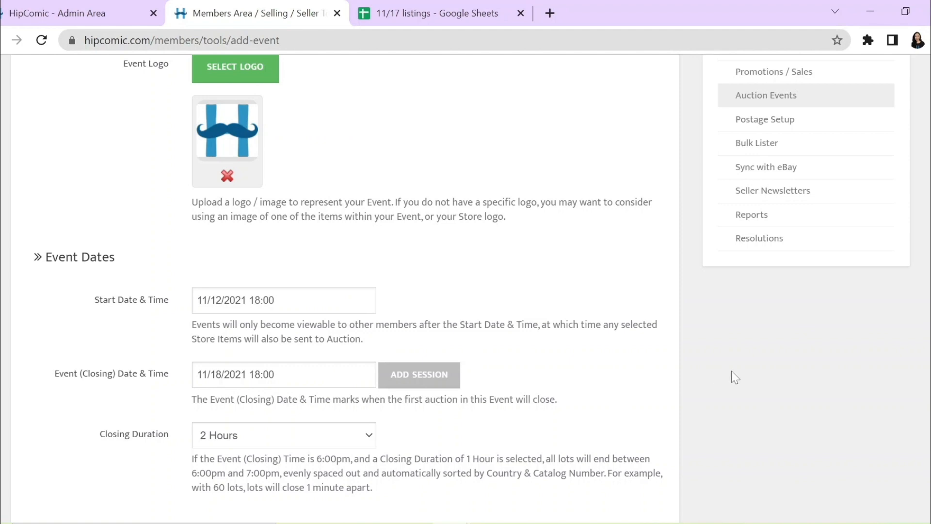
Step: Set the event's closing duration to 3 Hours
scroll(734, 365, "down", 3)
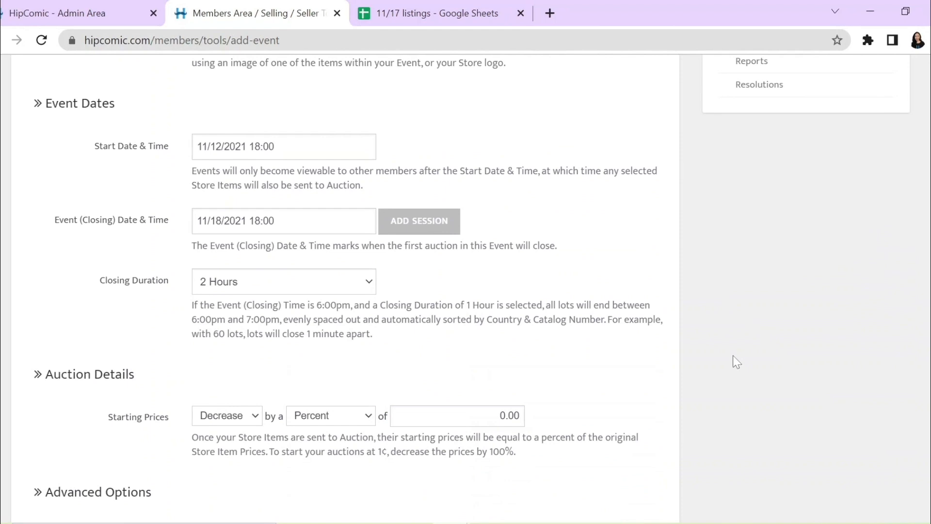
scroll(737, 362, "down", 5)
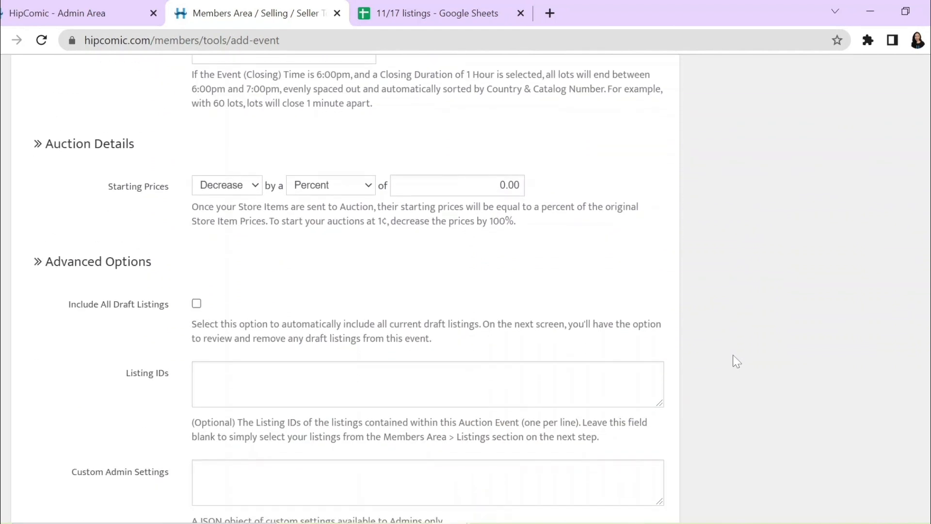
scroll(737, 362, "up", 3)
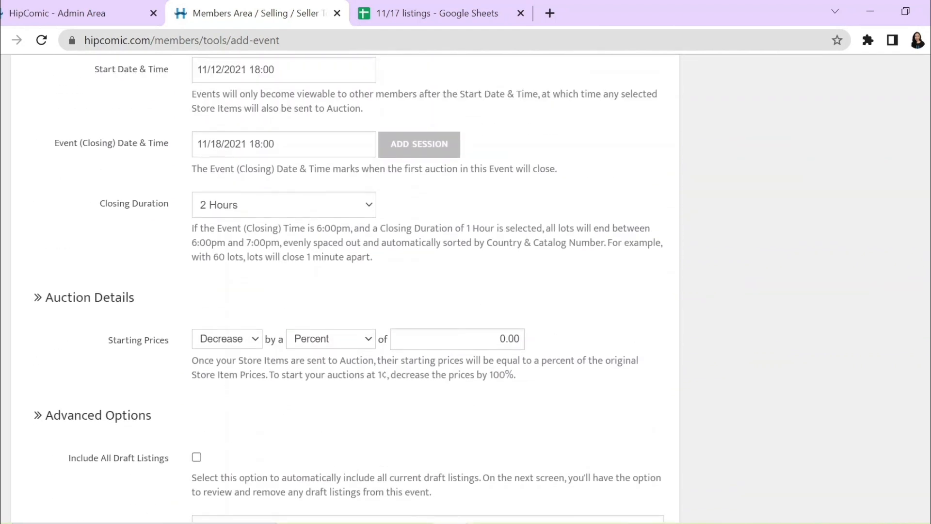
left_click(363, 210)
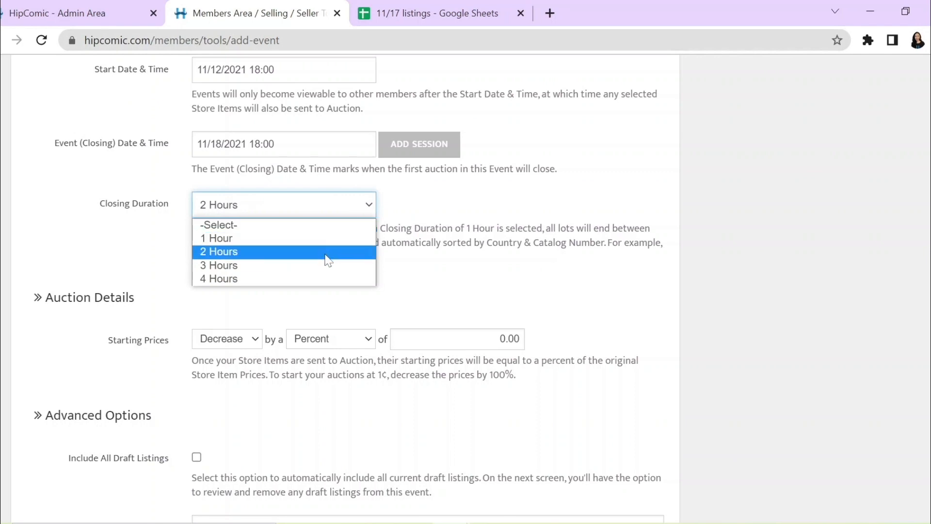
left_click(328, 266)
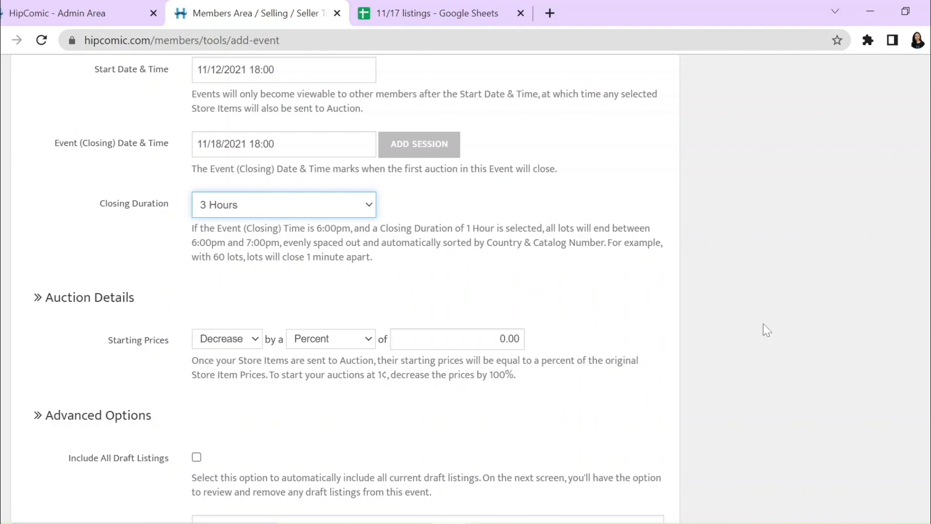
scroll(767, 330, "down", 3)
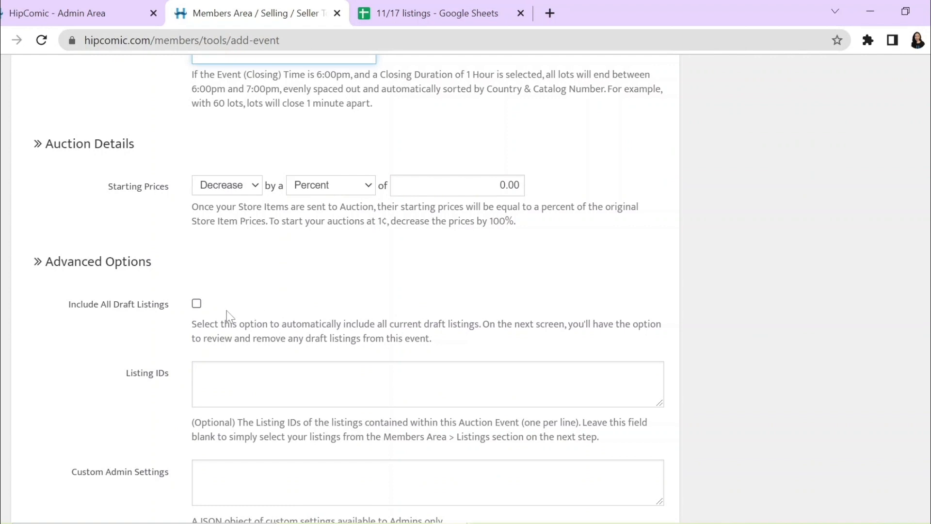
left_click(197, 306)
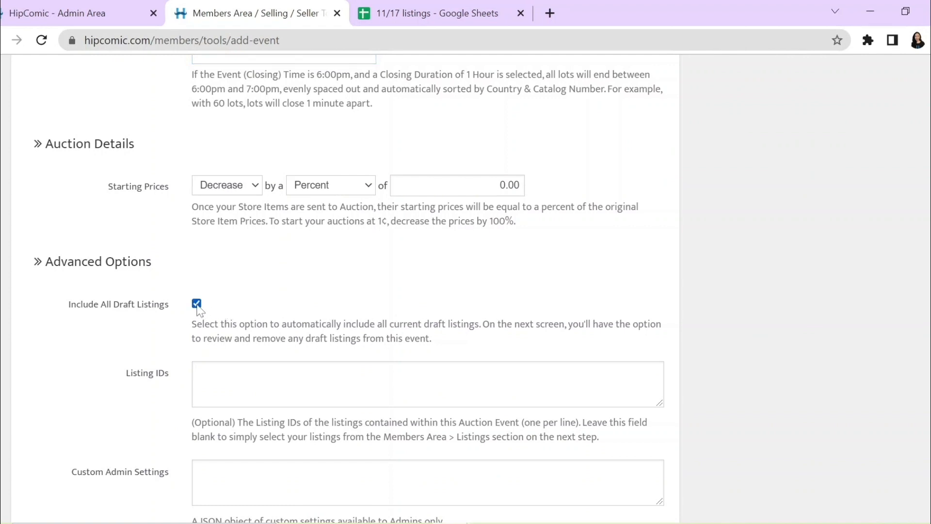
left_click(197, 305)
Step: Copy all listing IDs from the id column of the 11/17 listings spreadsheet, excluding the header, into the event's Listing IDs field
key("ctrl+Tab")
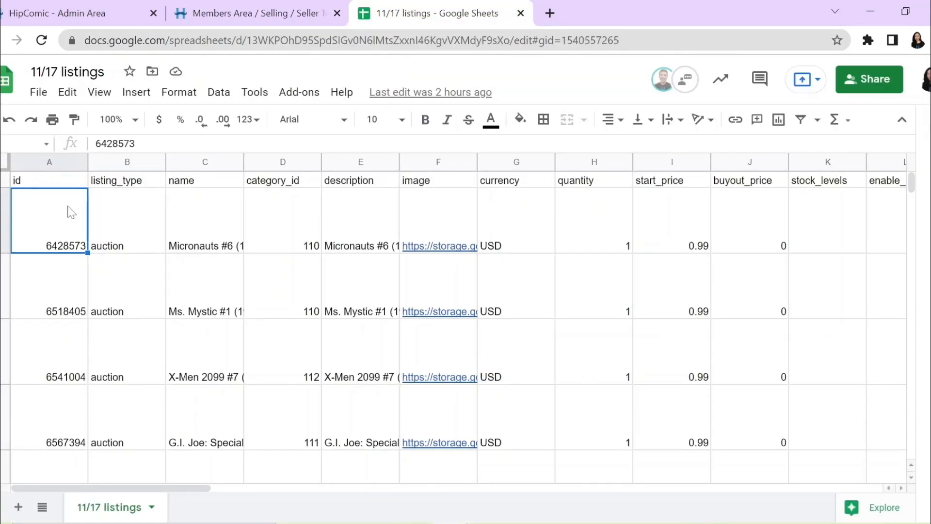
key("ctrl+shift+Down")
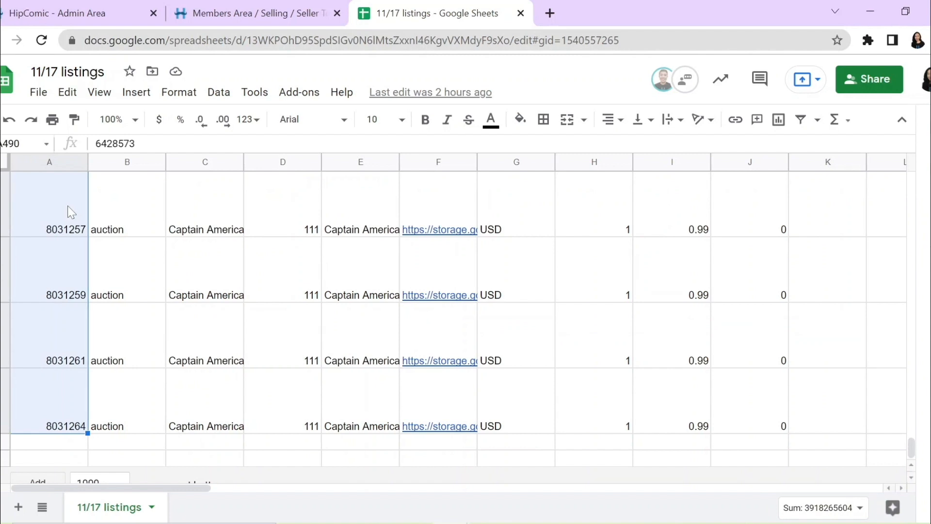
key("ctrl+c")
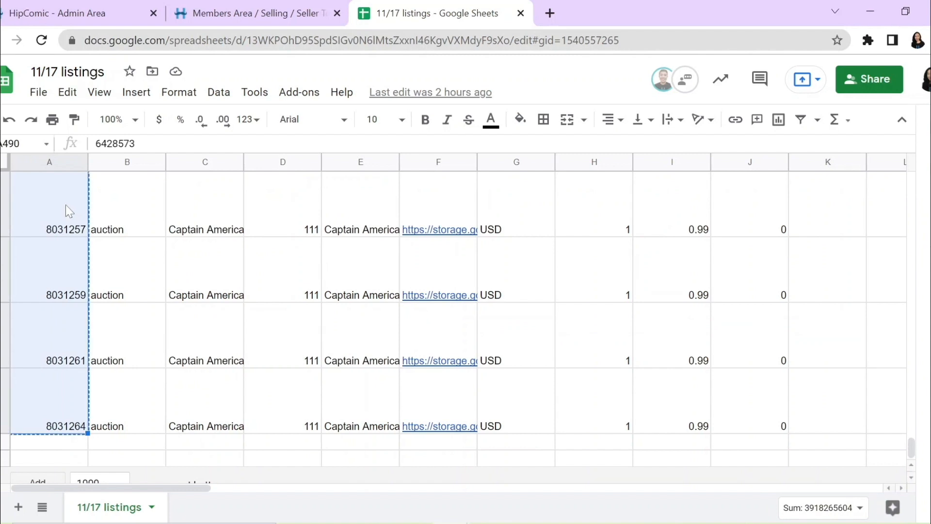
left_click(269, 4)
left_click(324, 371)
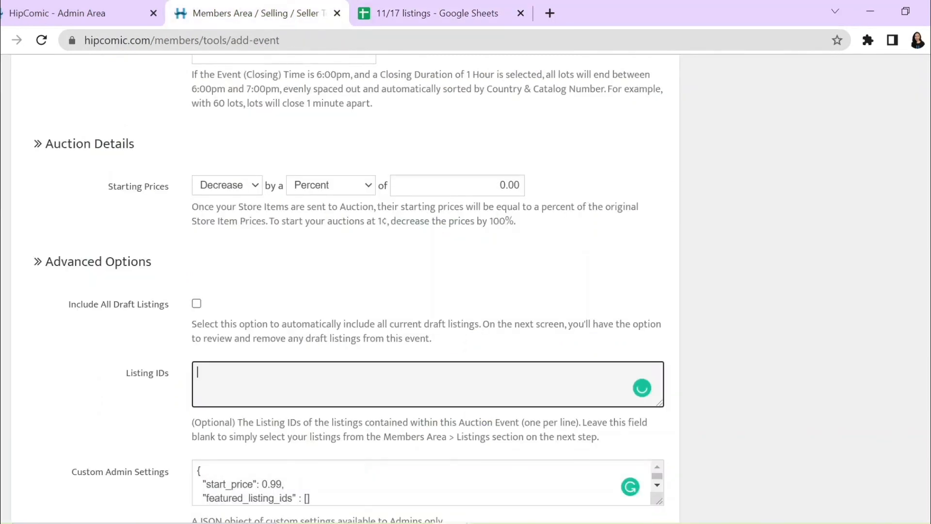
key("ctrl+v")
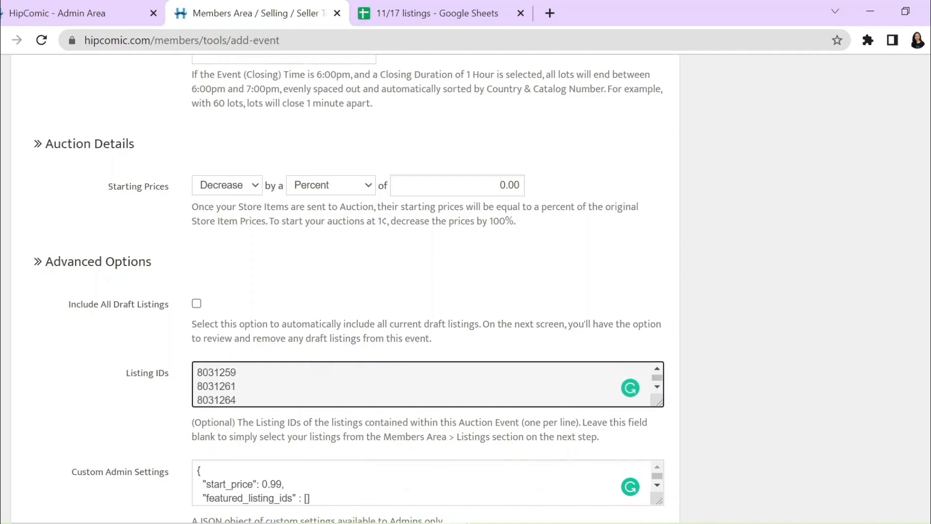
Step: Save the new event and finish the selection of its listings
scroll(711, 373, "down", 3)
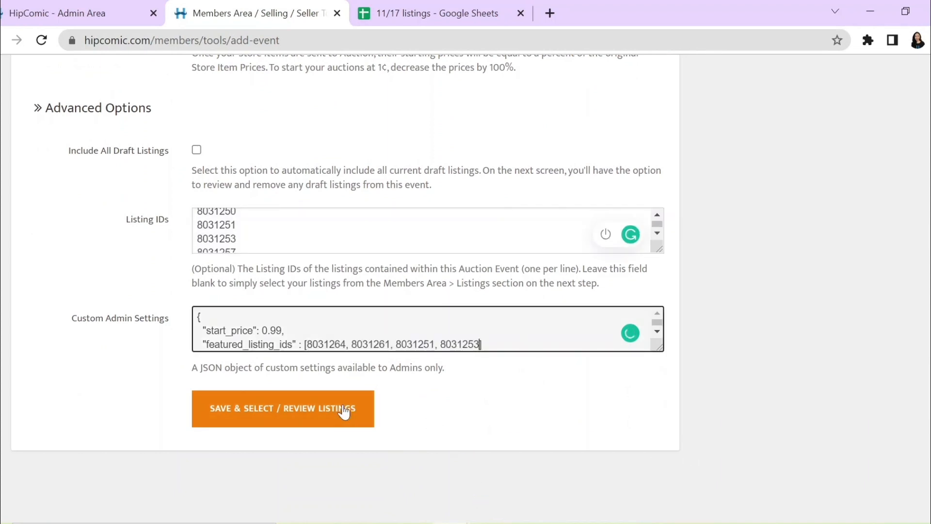
left_click(344, 412)
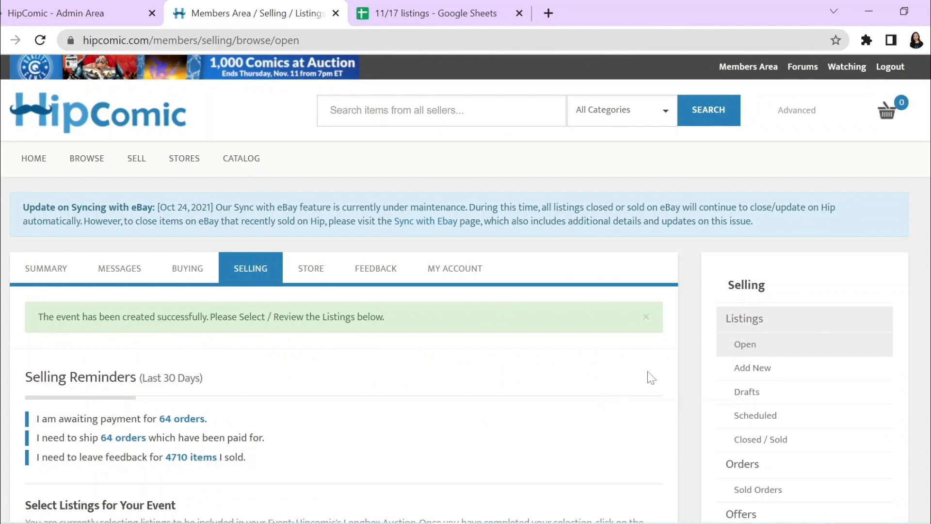
scroll(648, 371, "down", 5)
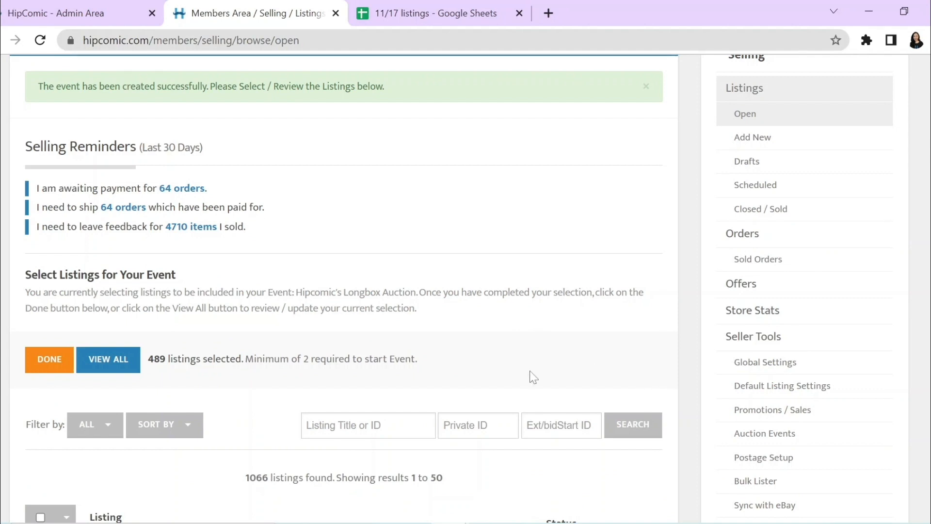
left_click(43, 369)
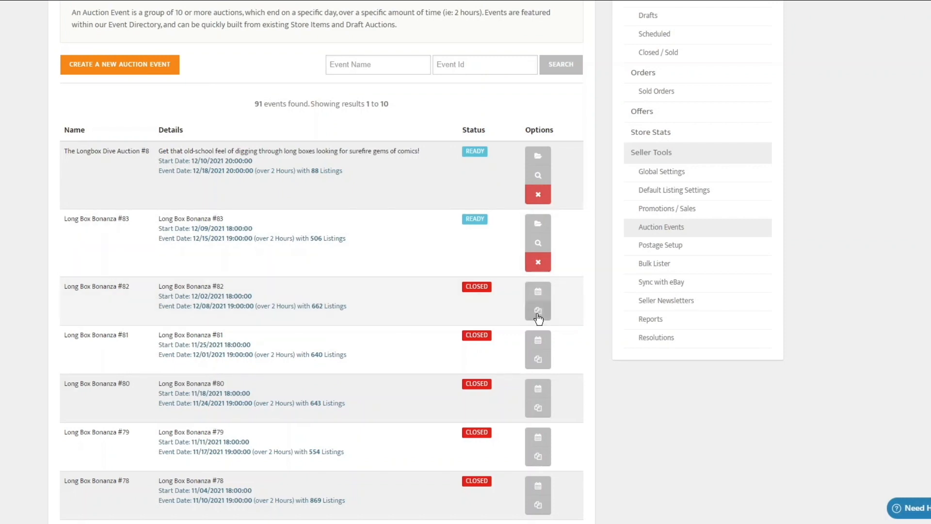
Step: Duplicate the closed Long Box Bonanza #82 auction event and accept the duplication
left_click(538, 312)
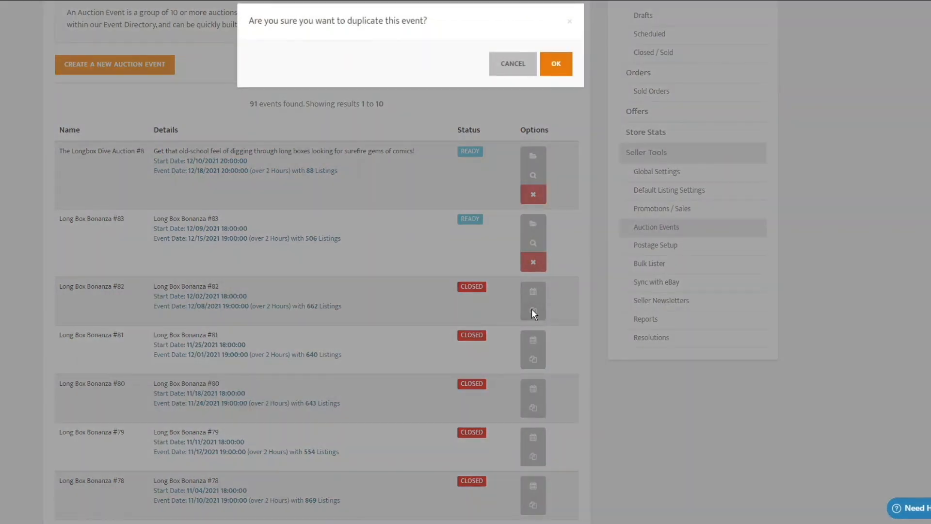
left_click(557, 63)
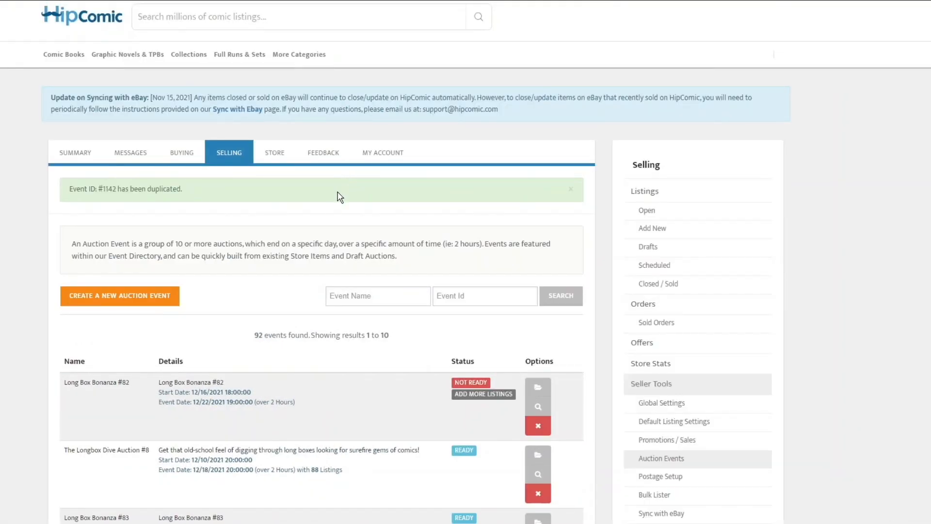
scroll(320, 221, "down", 1)
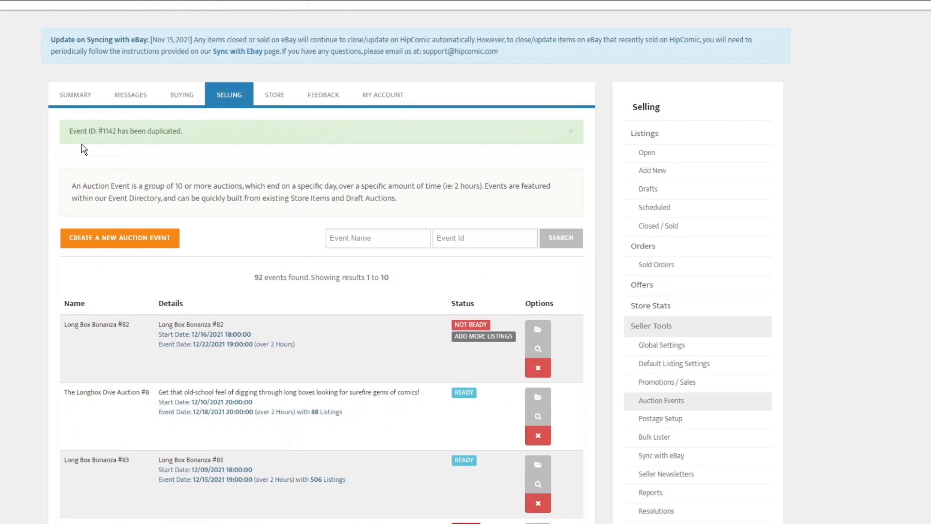
Step: Open the duplicated Long Box Bonanza #82 event for editing and clear its name and description
left_click(547, 332)
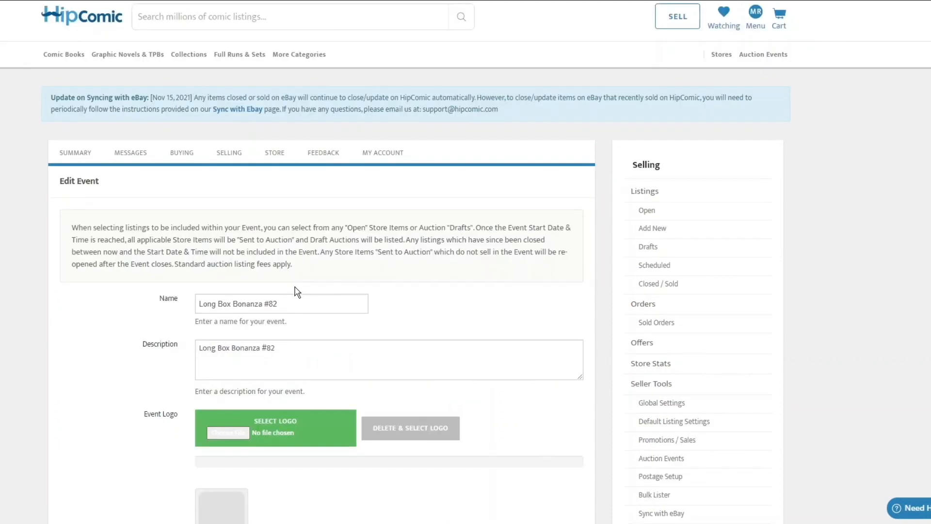
left_click_drag(311, 305, 183, 313)
key("BackSpace")
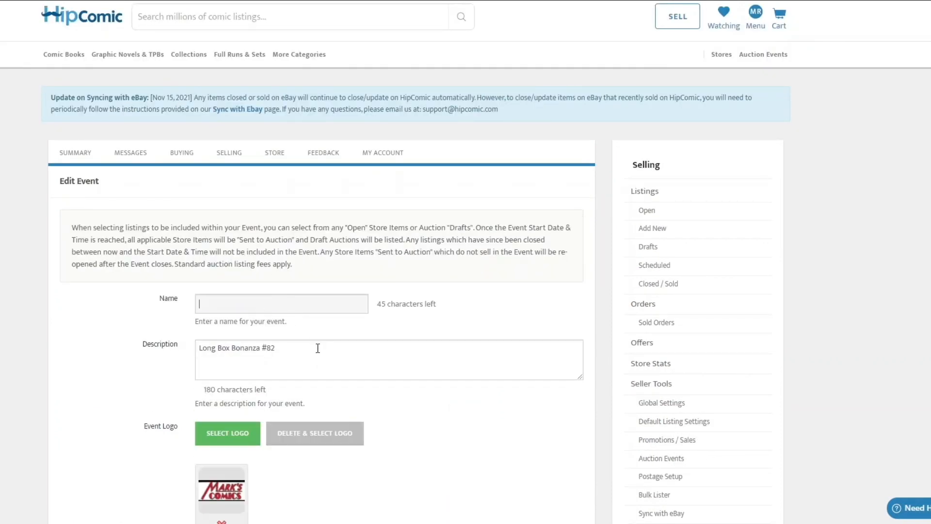
left_click_drag(318, 347, 172, 349)
key("BackSpace")
Step: Open the duplicated event's Start Date & Time for editing
scroll(284, 283, "down", 6)
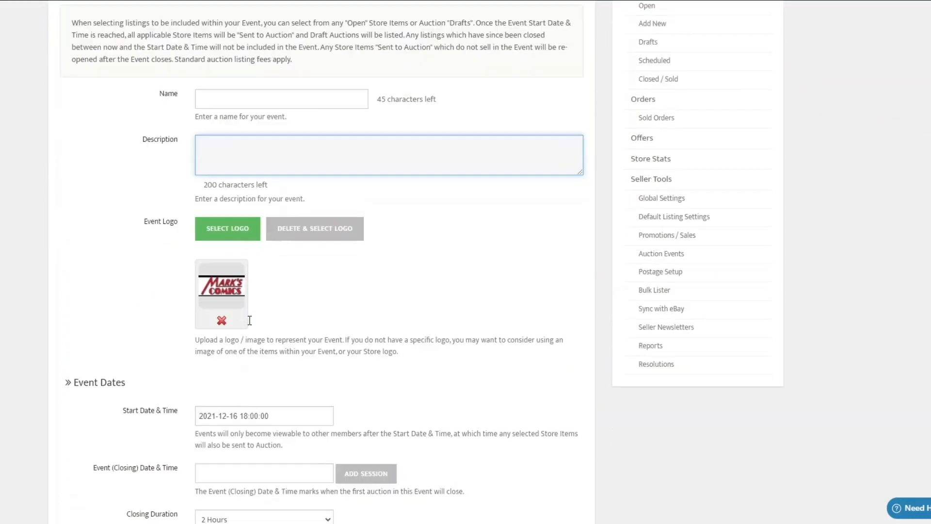
scroll(286, 283, "down", 1)
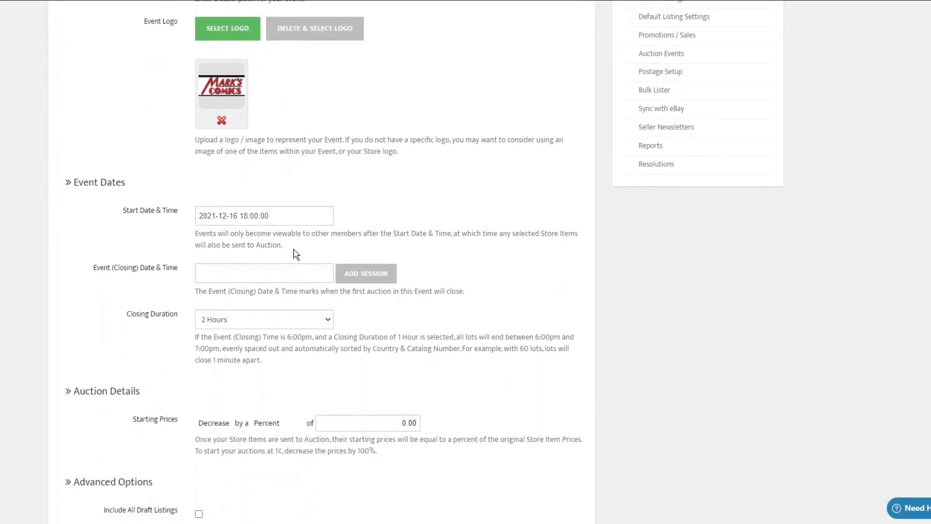
left_click(291, 216)
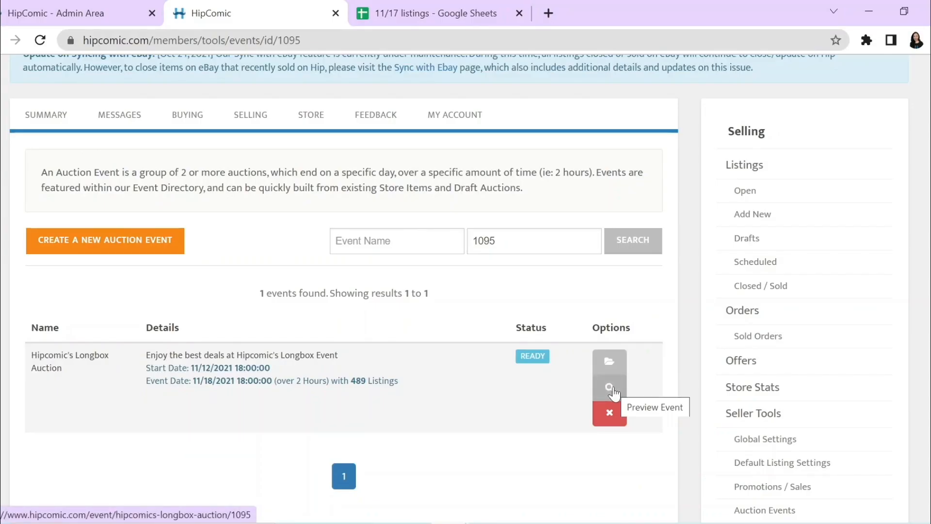
Step: Preview the Hipcomic's Longbox Auction event and look through its header, featured items and listings
left_click(610, 388)
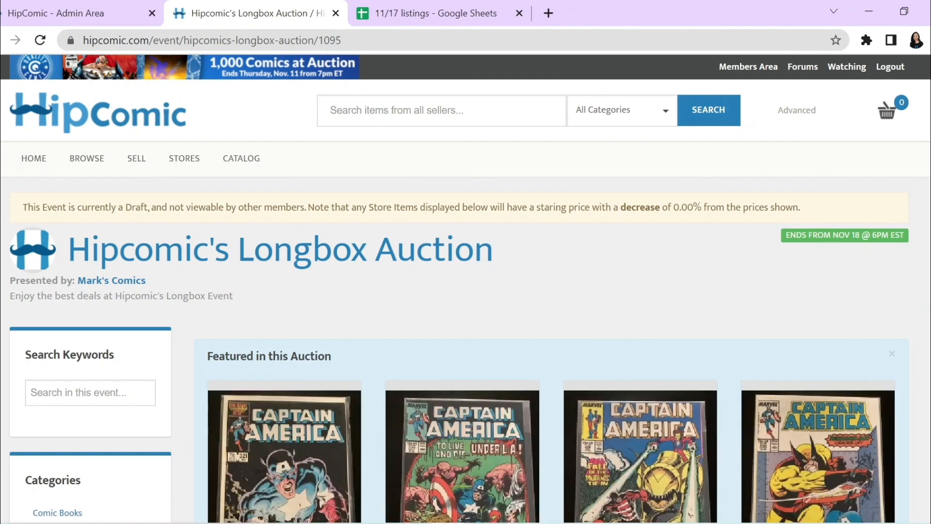
scroll(466, 291, "down", 5)
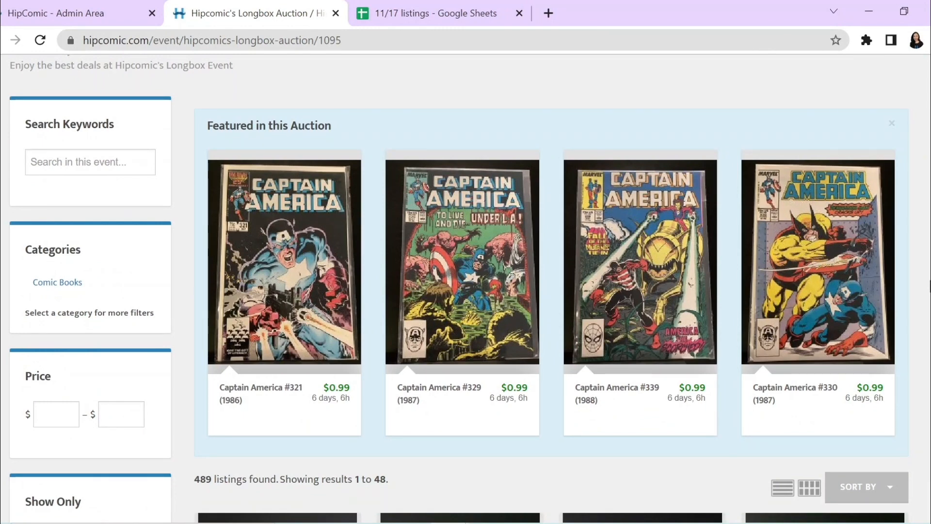
scroll(465, 290, "down", 2)
scroll(929, 286, "down", 5)
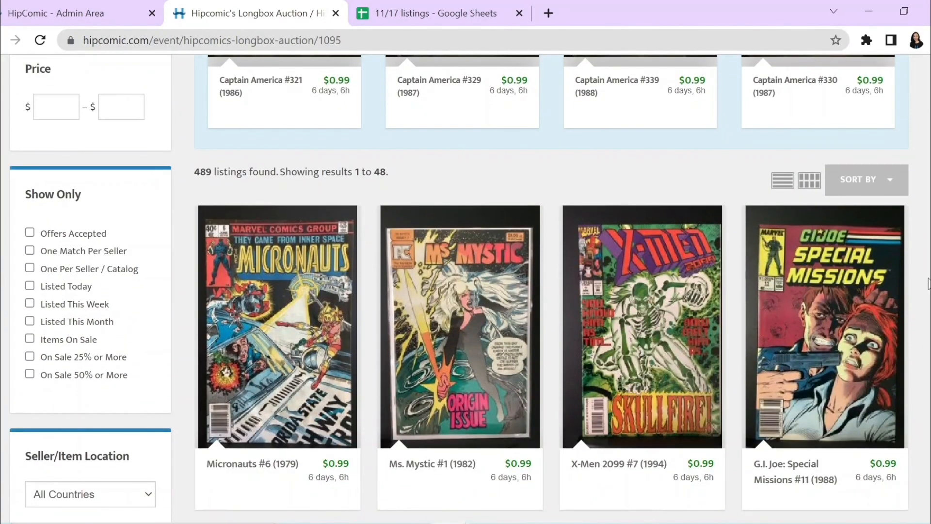
scroll(927, 284, "down", 15)
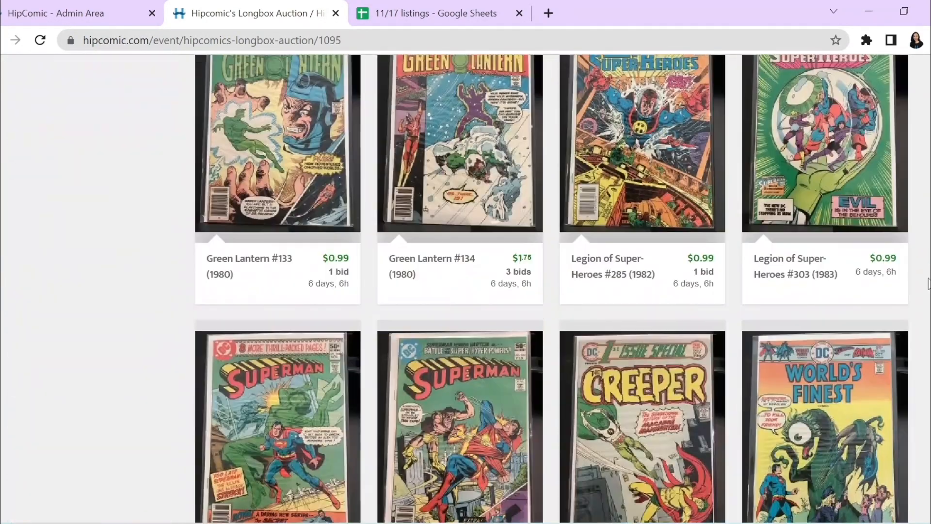
scroll(928, 283, "down", 20)
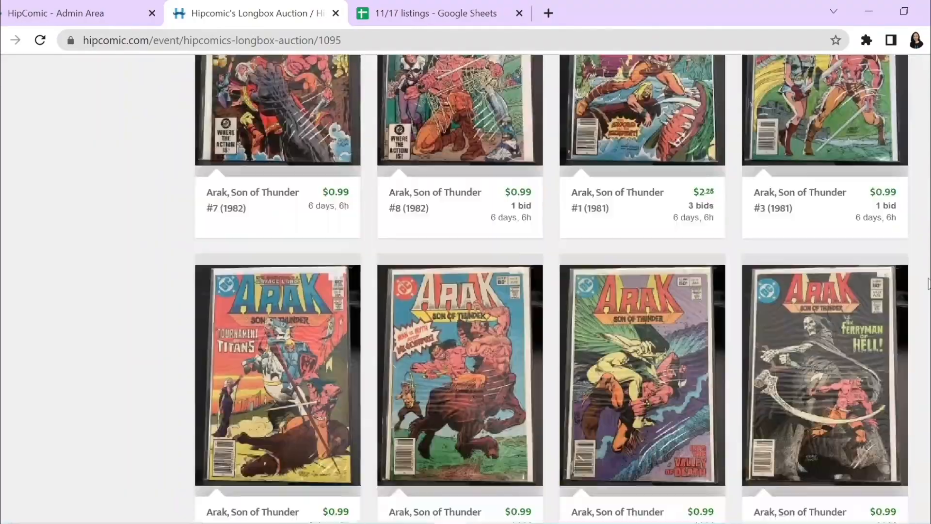
scroll(928, 284, "down", 20)
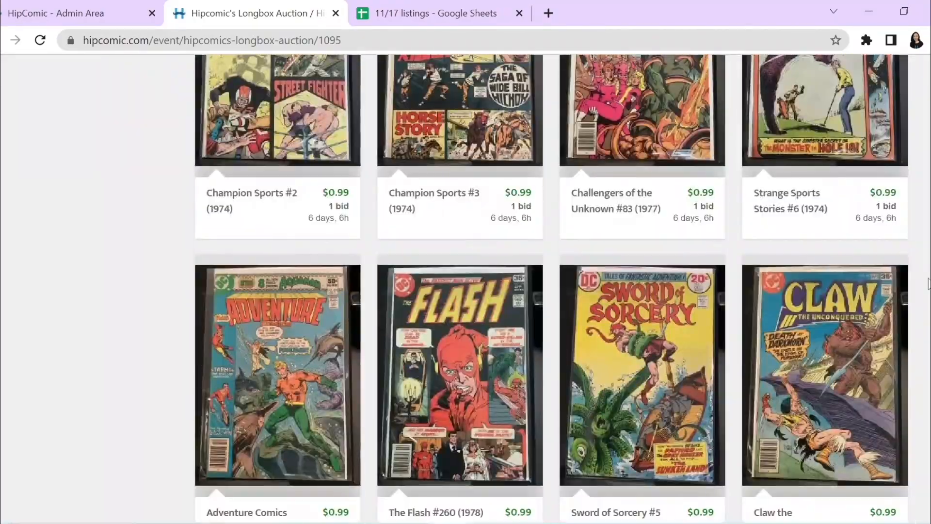
scroll(928, 283, "down", 8)
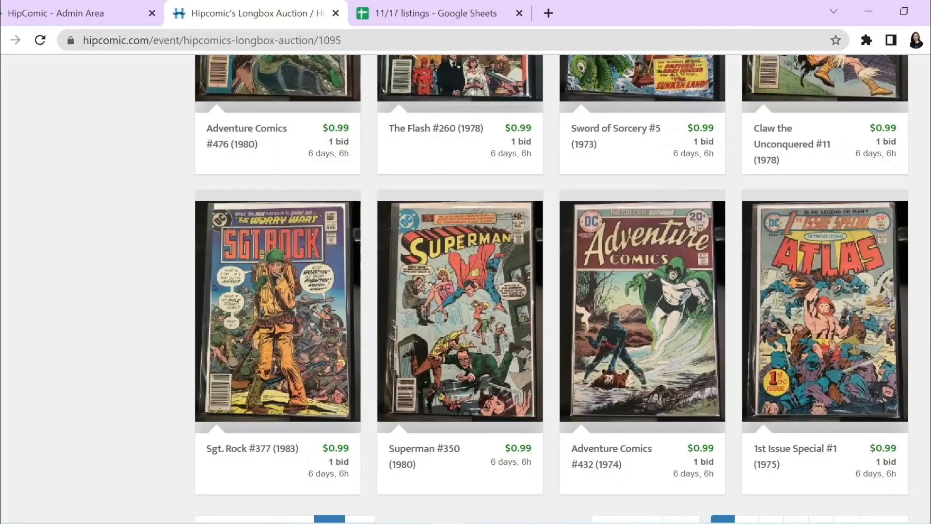
scroll(552, 288, "up", 20)
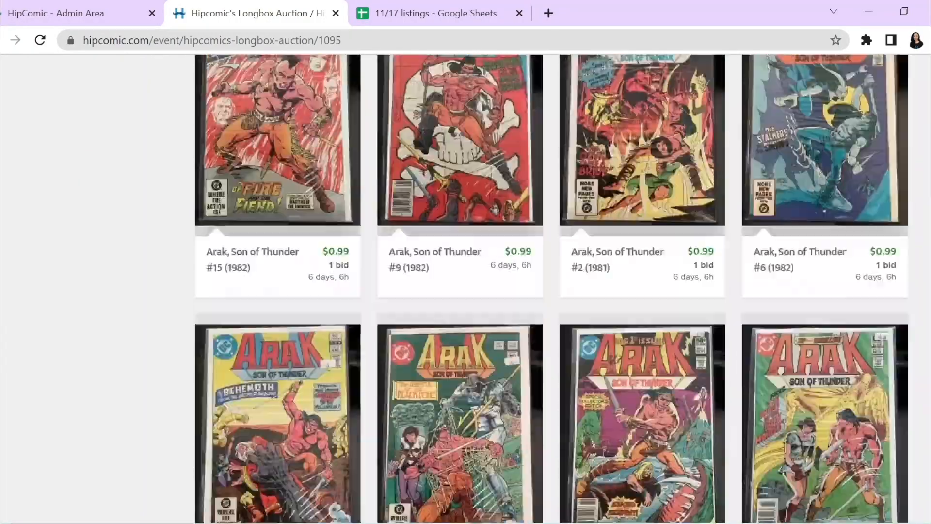
scroll(551, 288, "up", 20)
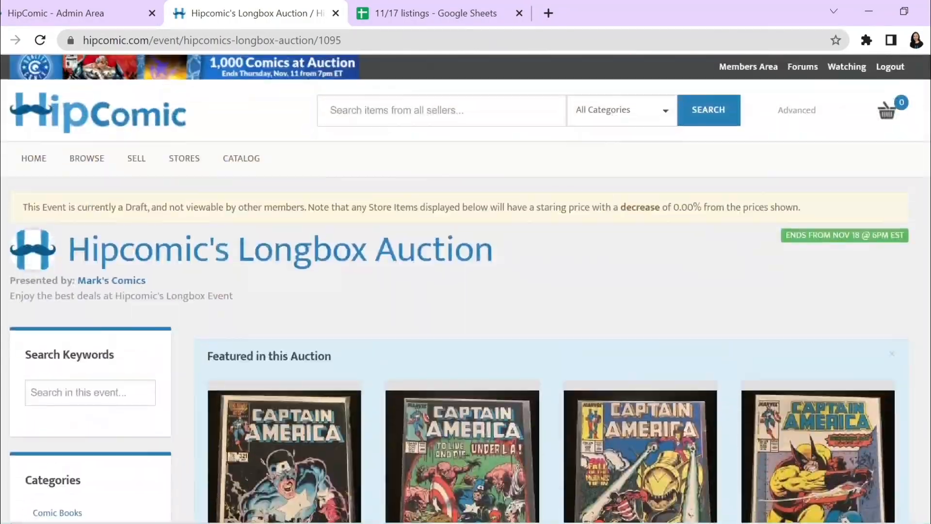